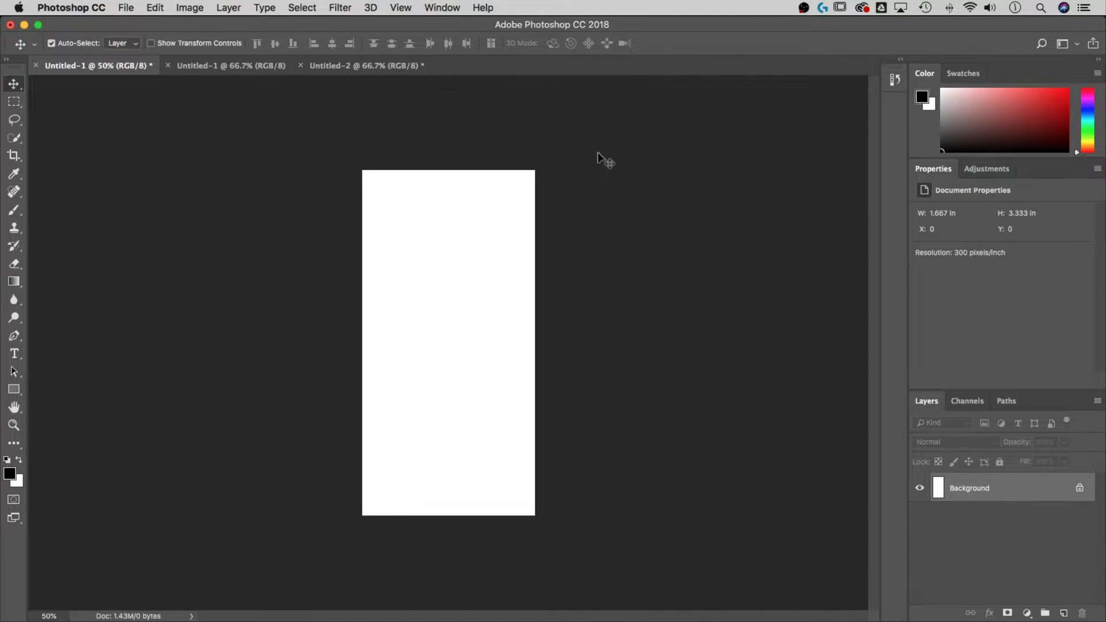
# - Look over the square and wide black documents, and return to the tall white one
pyautogui.click(199, 67)
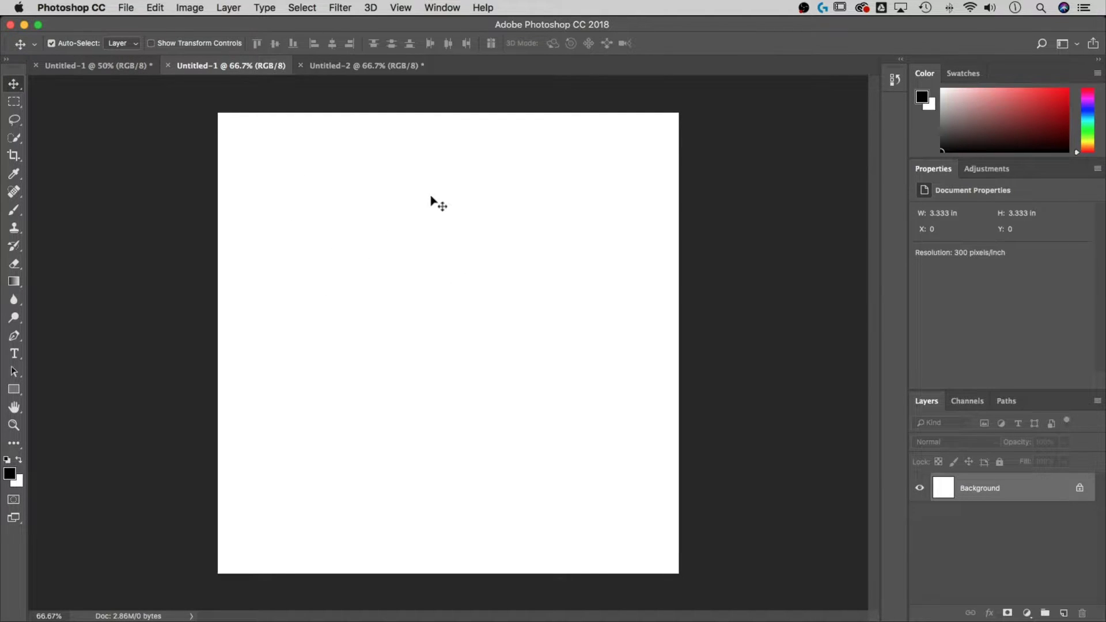
pyautogui.press('super+minus')
pyautogui.click(355, 69)
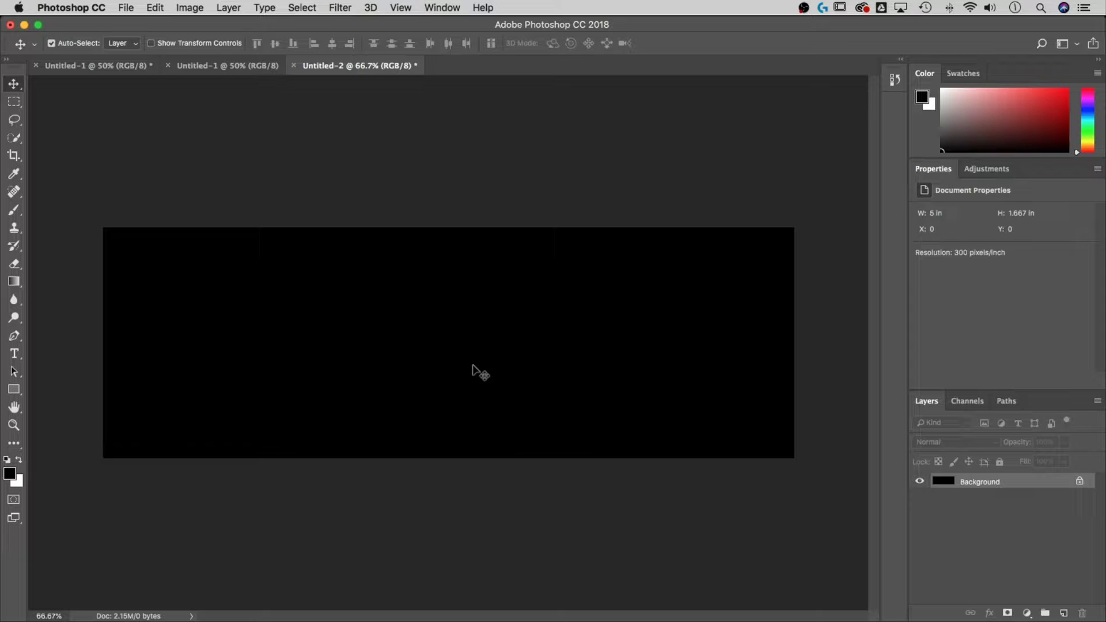
pyautogui.click(52, 65)
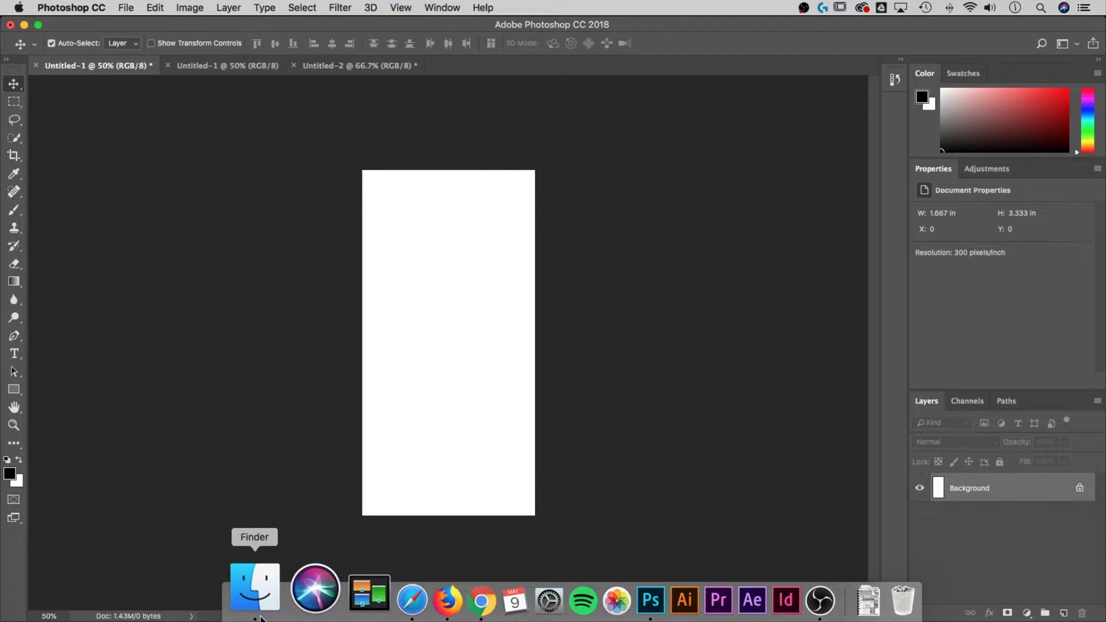
# - Switch to Finder and preview the horizontal full-color, vertical BW and vertical full-color Beck's logo PDFs in the logos folder
pyautogui.click(260, 616)
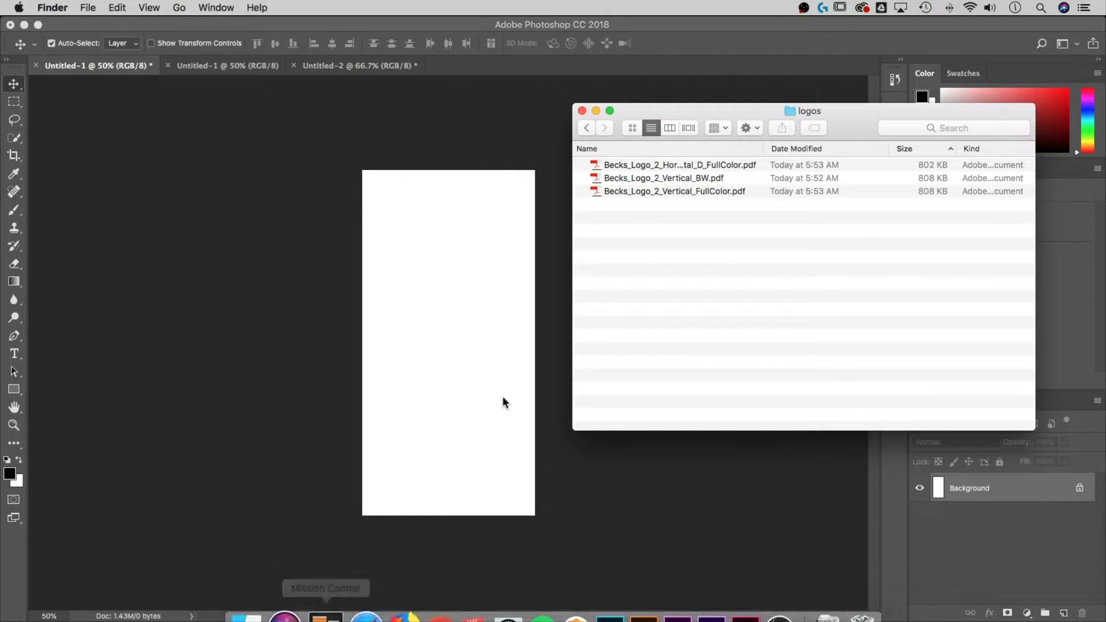
pyautogui.click(689, 166)
pyautogui.click(705, 178)
pyautogui.click(712, 167)
pyautogui.press('space')
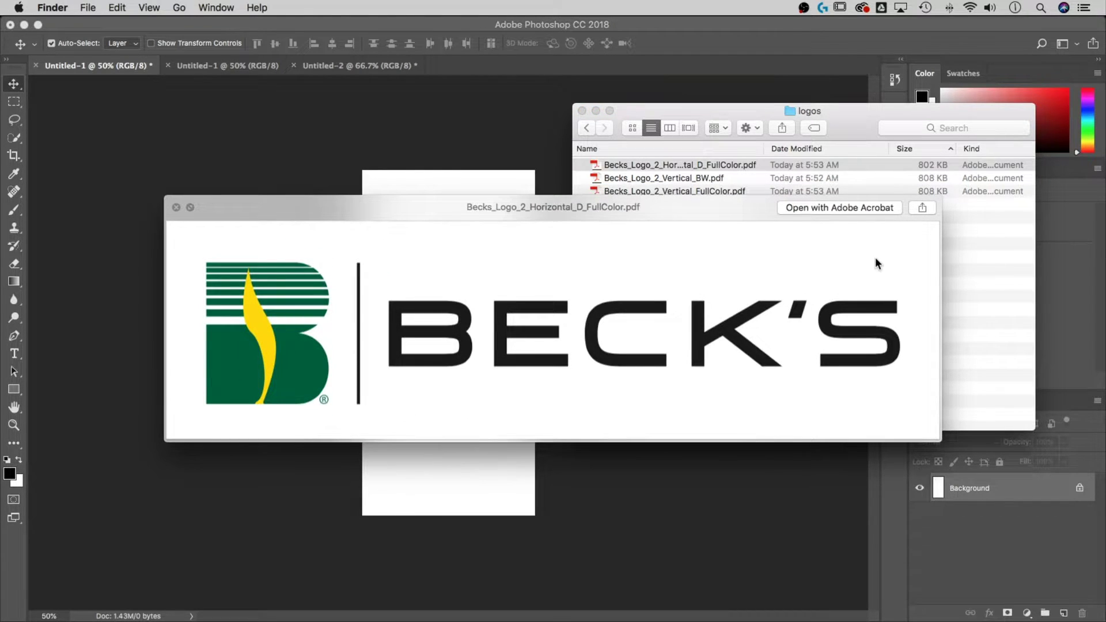
pyautogui.press('Down')
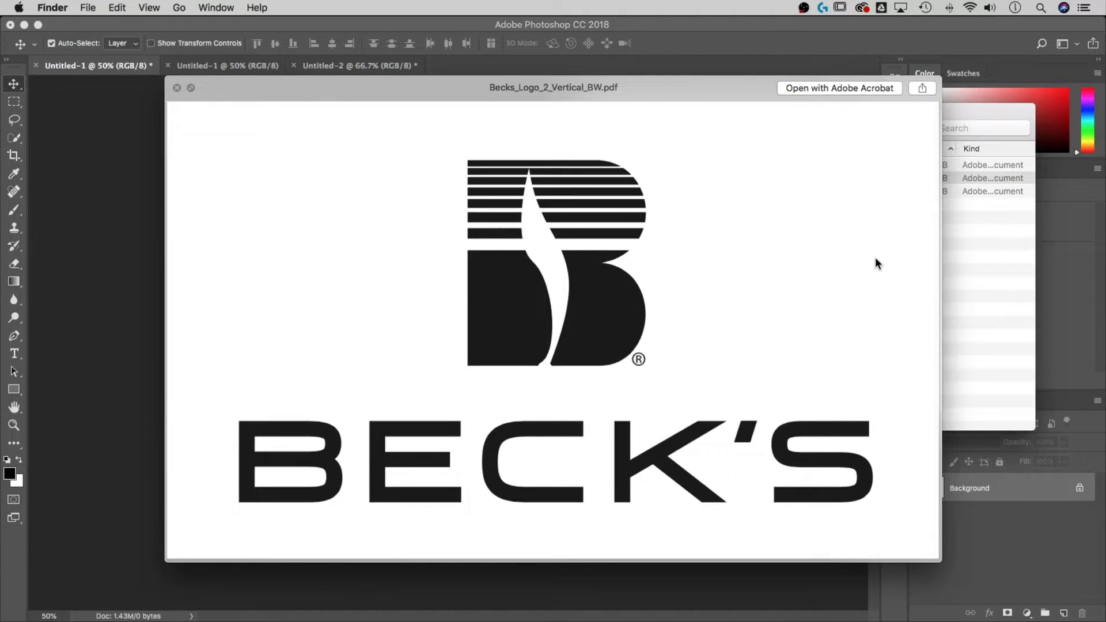
pyautogui.press('Down')
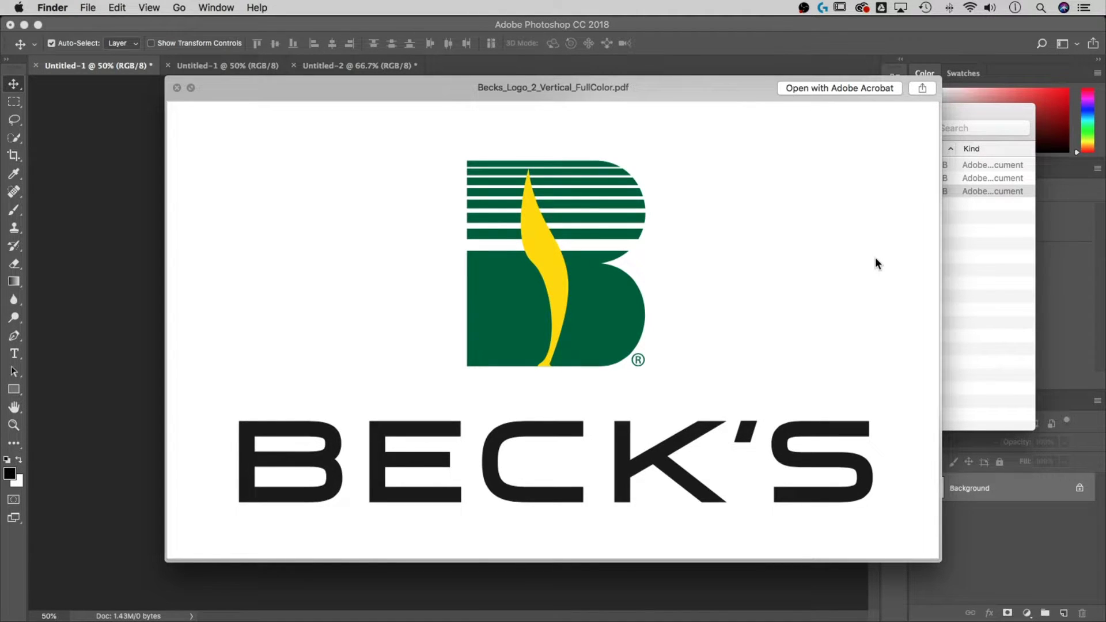
pyautogui.press('Up')
pyautogui.press('Up')
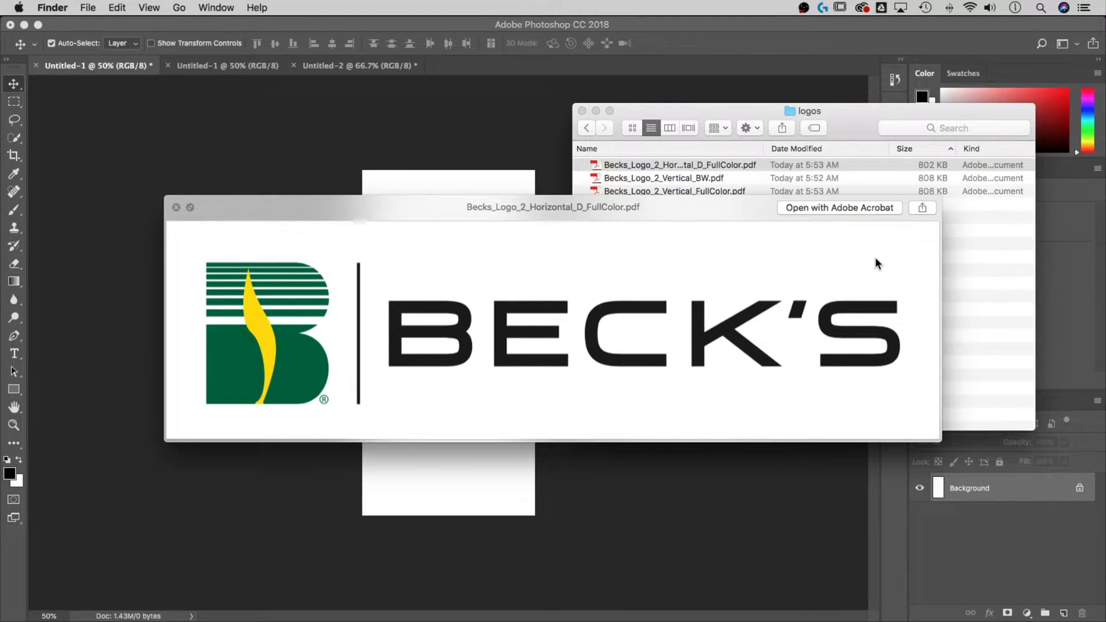
pyautogui.press('space')
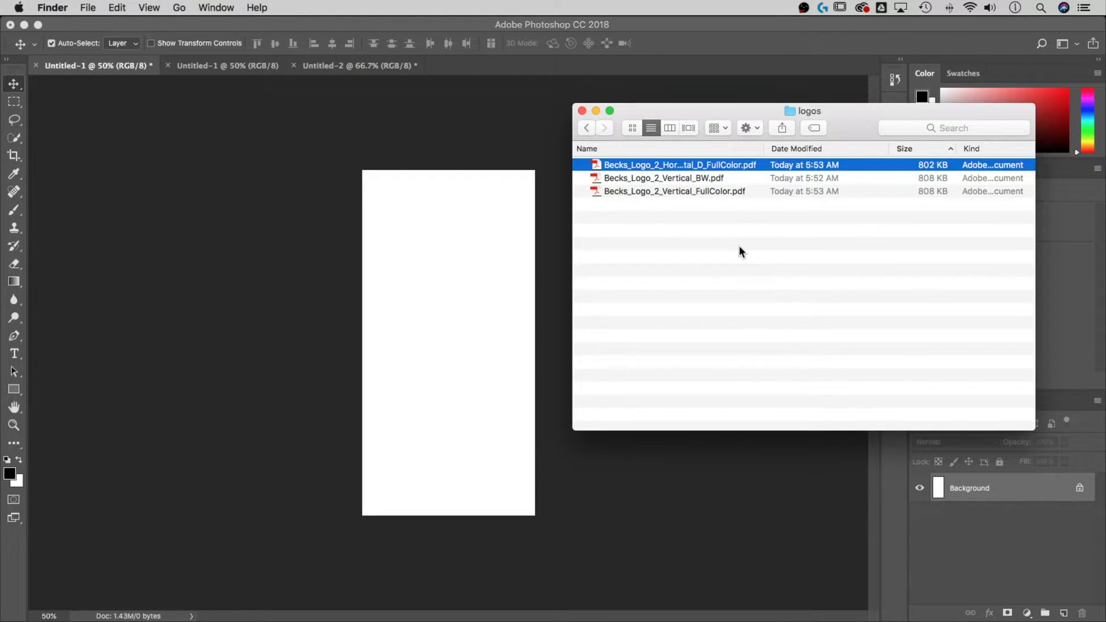
# - Open Becks_Logo_2_Horizontal_D_FullColor.pdf in Illustrator with the entire logo in view
pyautogui.moveTo(692, 163); pyautogui.dragTo(629, 600)
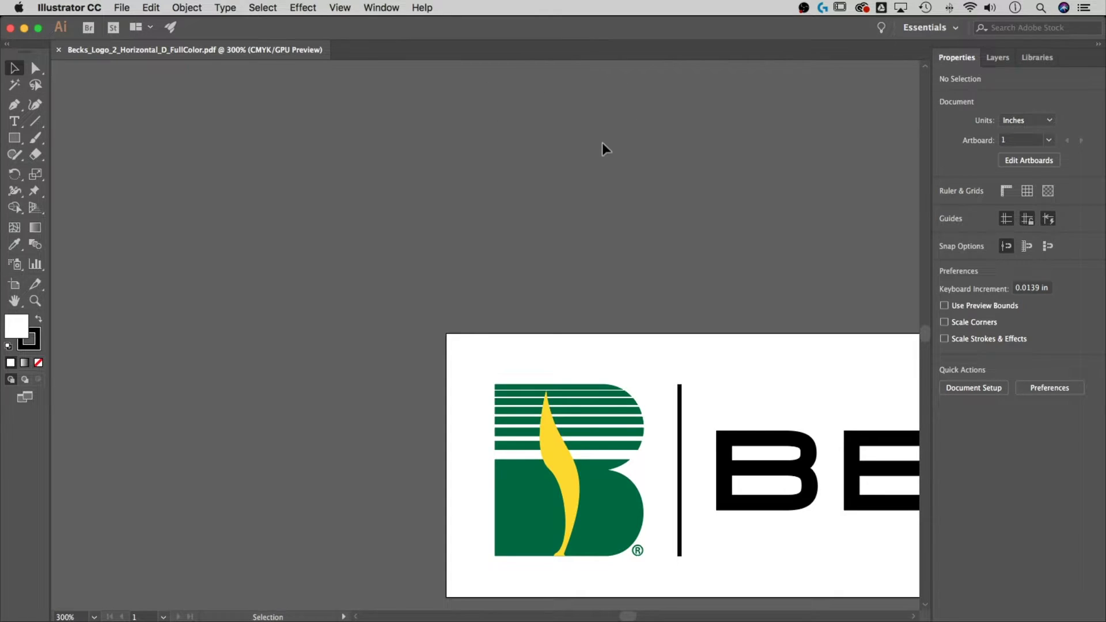
pyautogui.press('super+minus')
pyautogui.moveTo(587, 259); pyautogui.dragTo(404, 221)
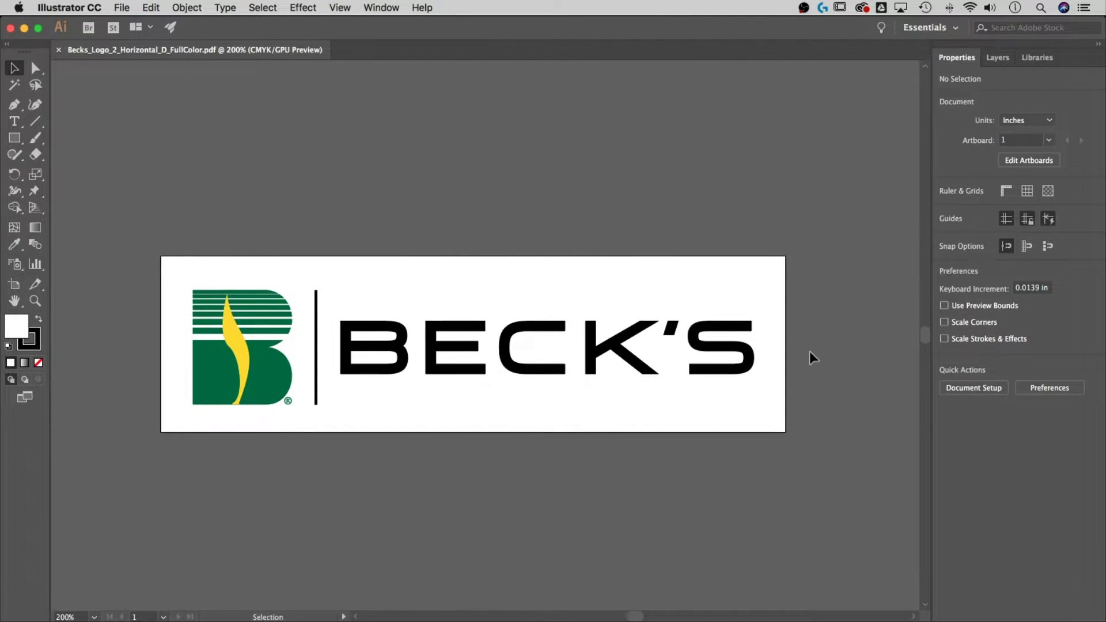
# - Examine the vector paths of the BECK'S lettering by isolating its letter B, and leave isolation mode
pyautogui.moveTo(472, 421); pyautogui.dragTo(304, 266)
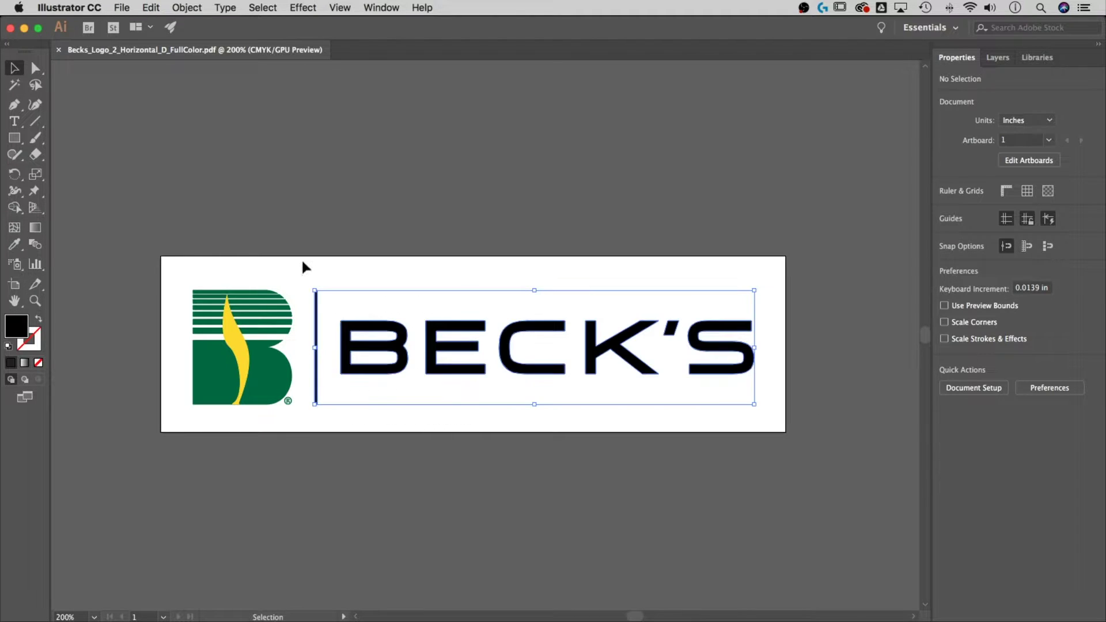
pyautogui.click(401, 320)
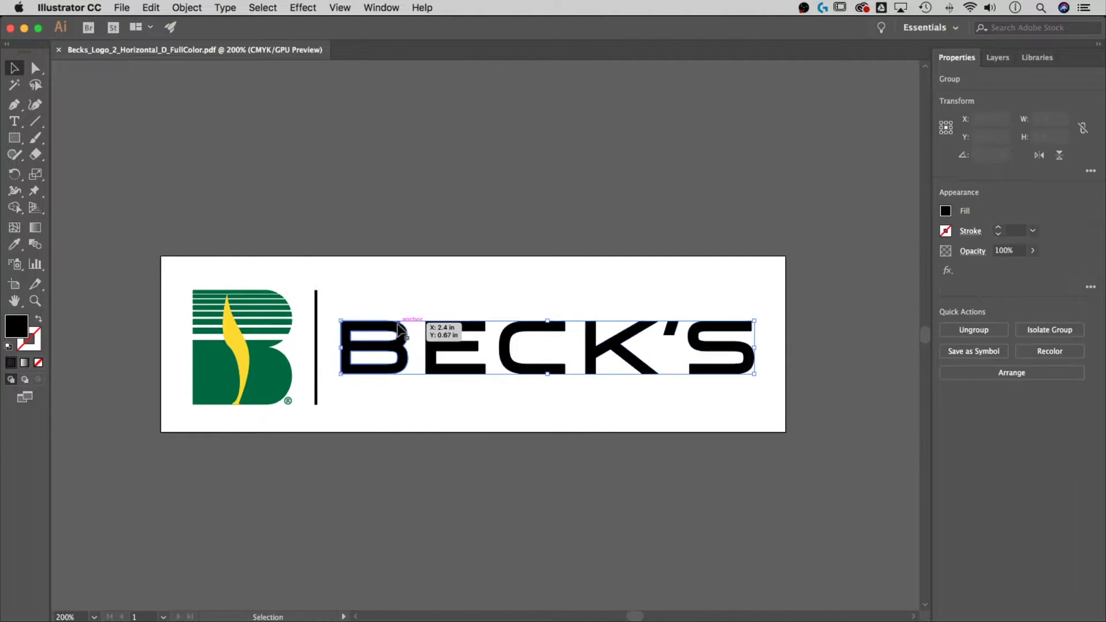
pyautogui.doubleClick(398, 326)
pyautogui.doubleClick(398, 326)
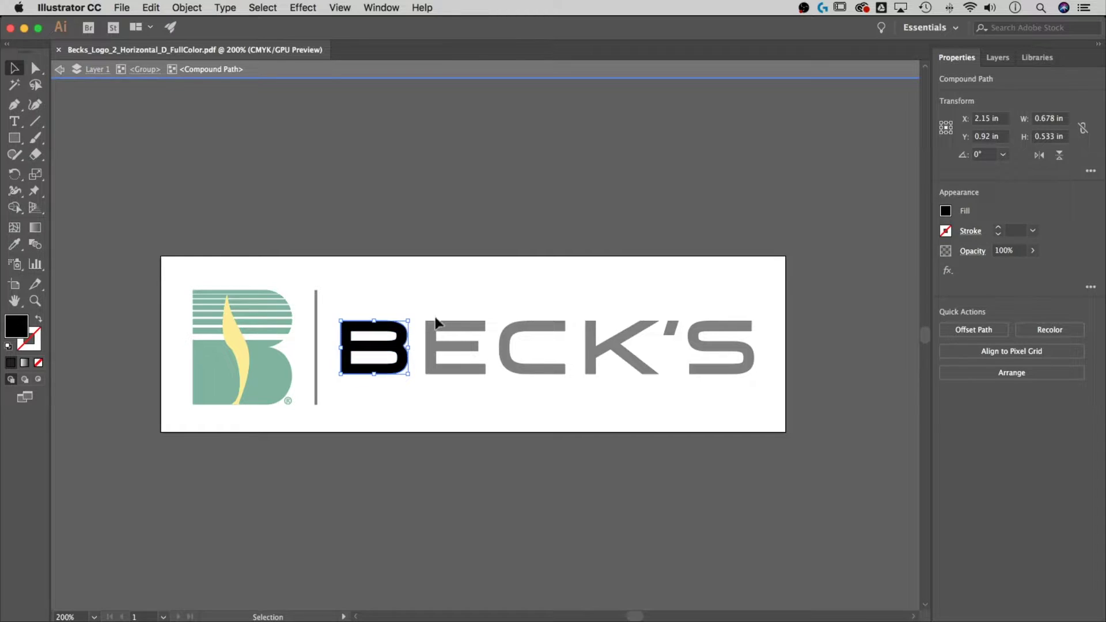
pyautogui.doubleClick(432, 282)
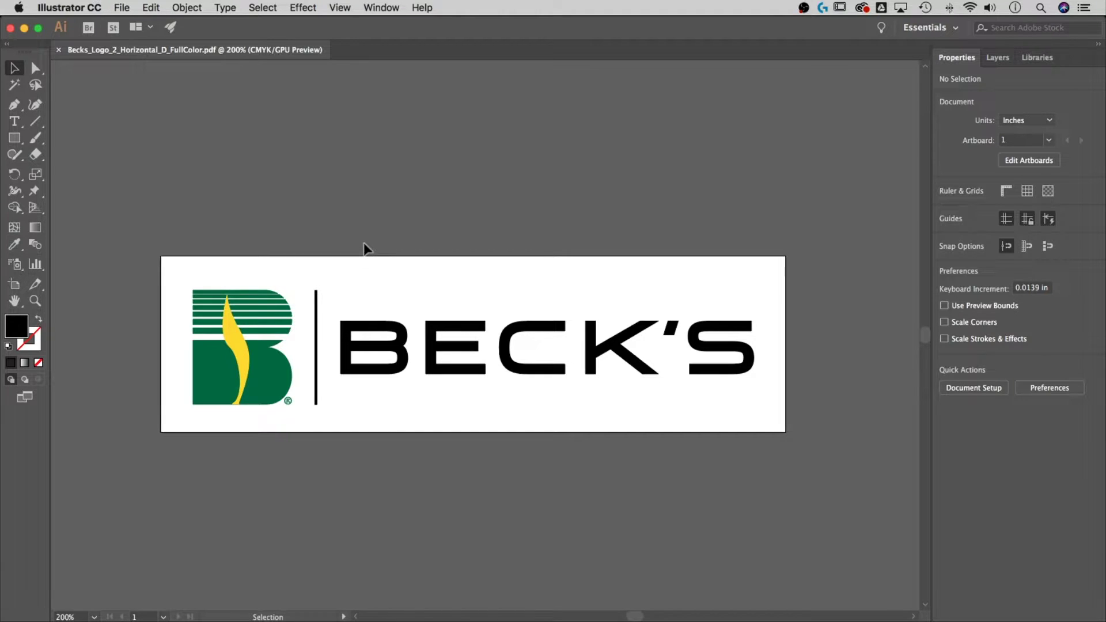
# - Check which file formats are offered for saving a copy of the logo under another name, without saving
pyautogui.click(121, 8)
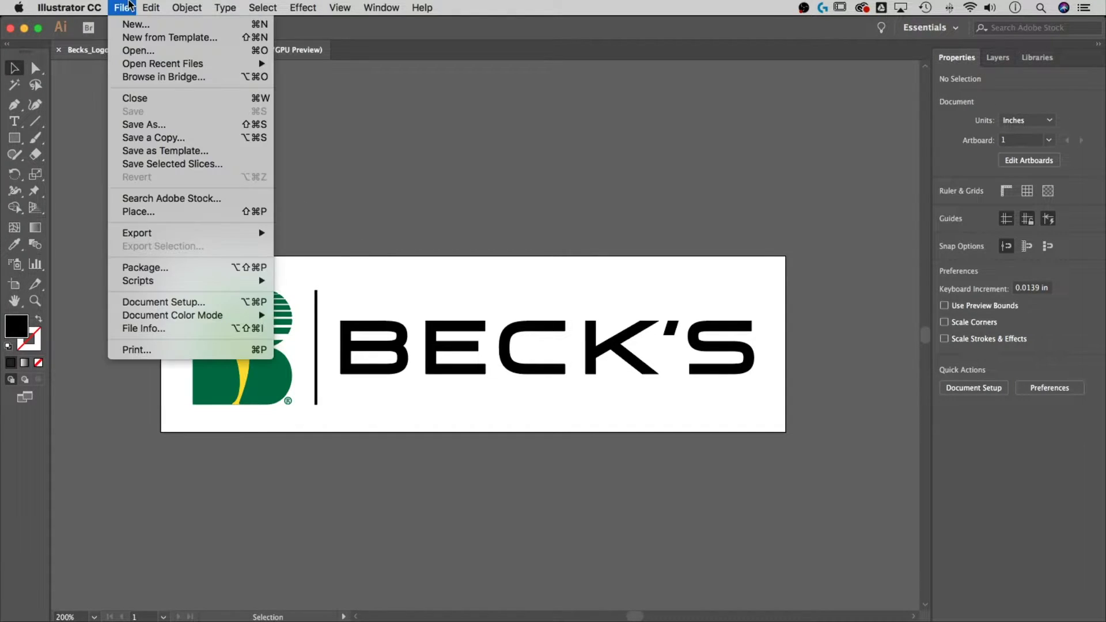
pyautogui.click(144, 125)
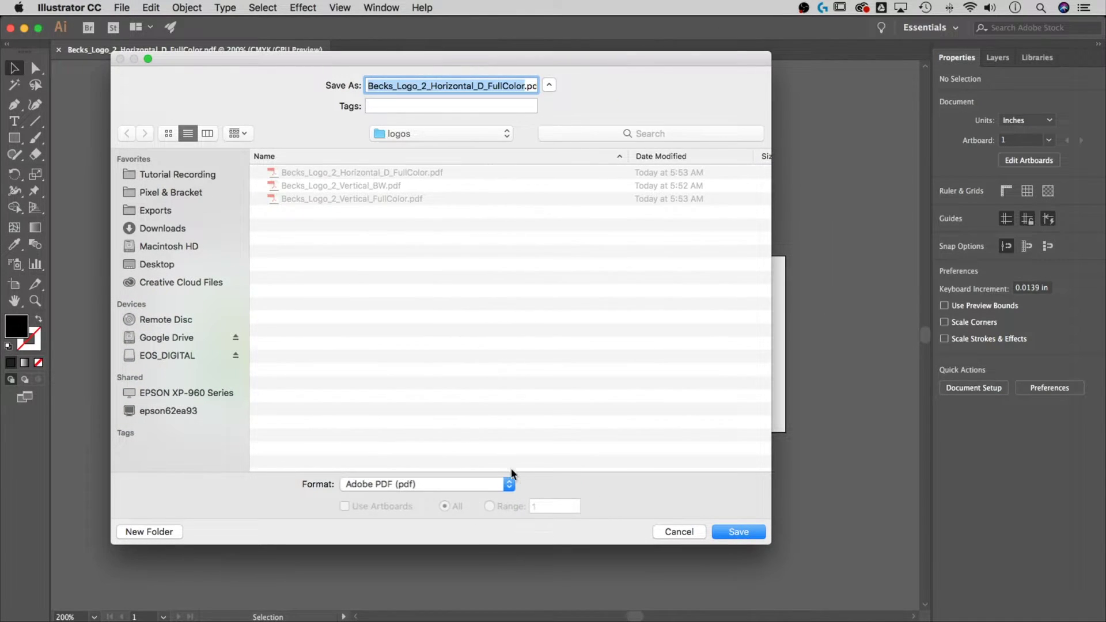
pyautogui.click(510, 484)
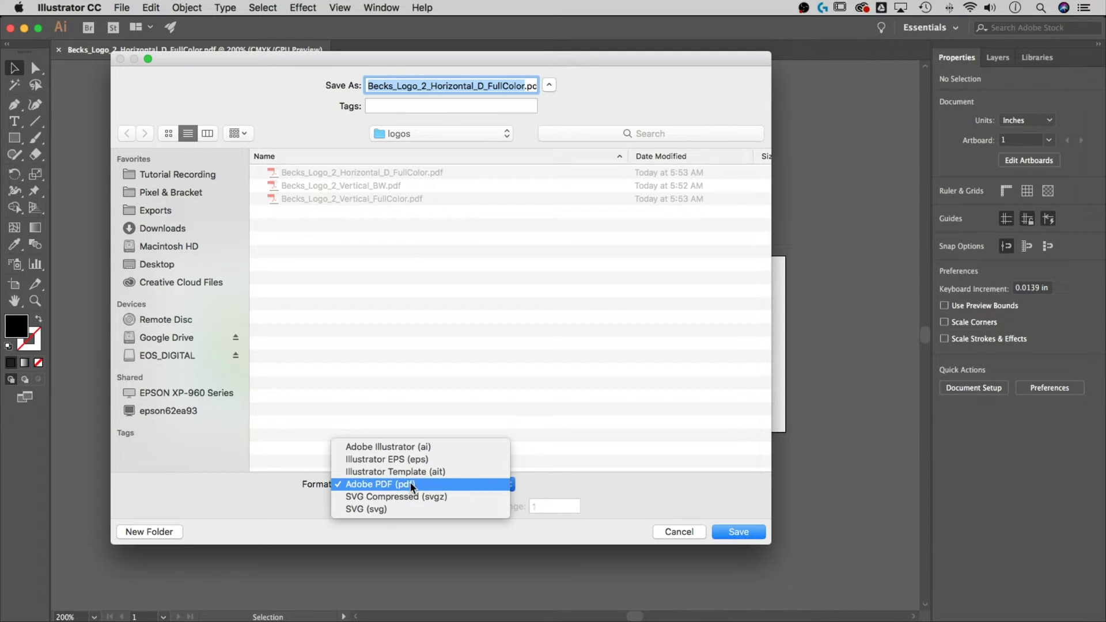
pyautogui.click(676, 510)
pyautogui.click(688, 532)
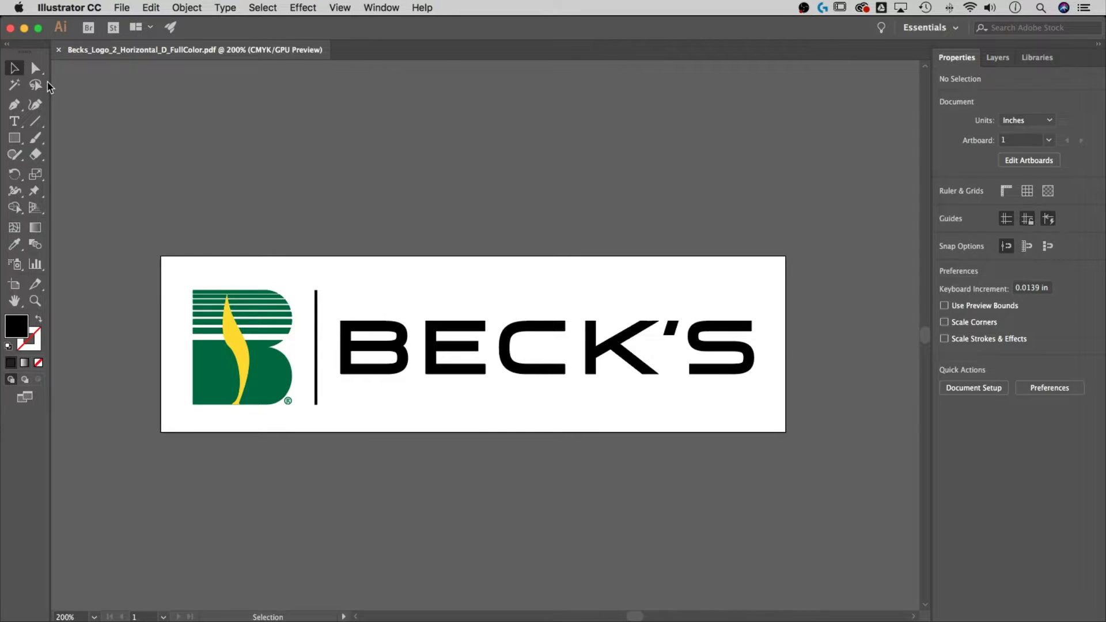
# - Close the logo document in Illustrator and switch back to the tall white document in Photoshop
pyautogui.click(10, 27)
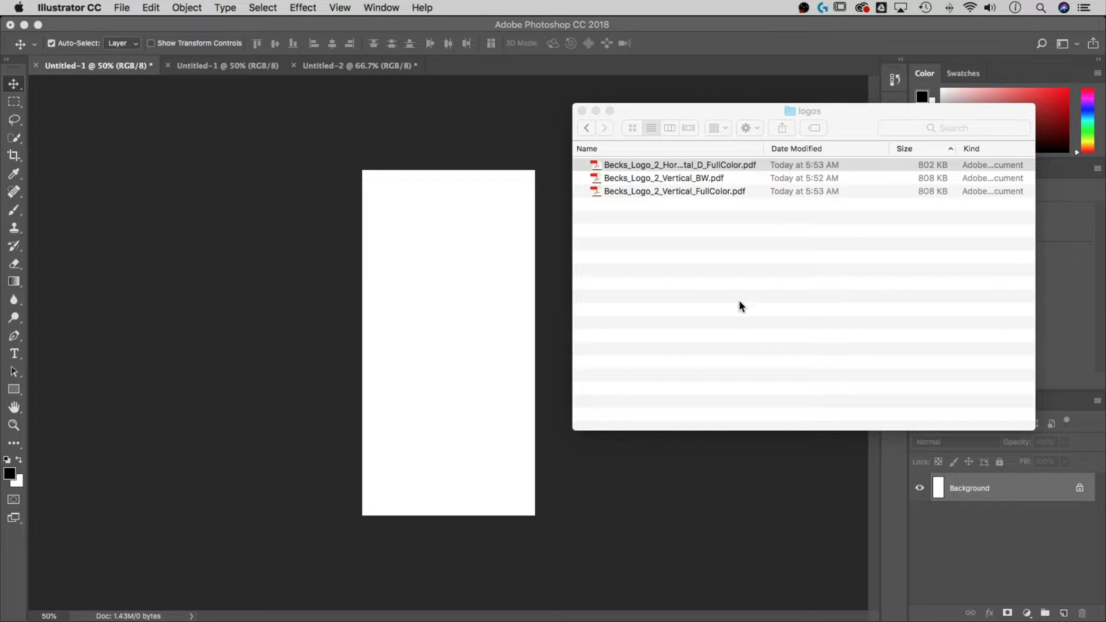
pyautogui.click(702, 246)
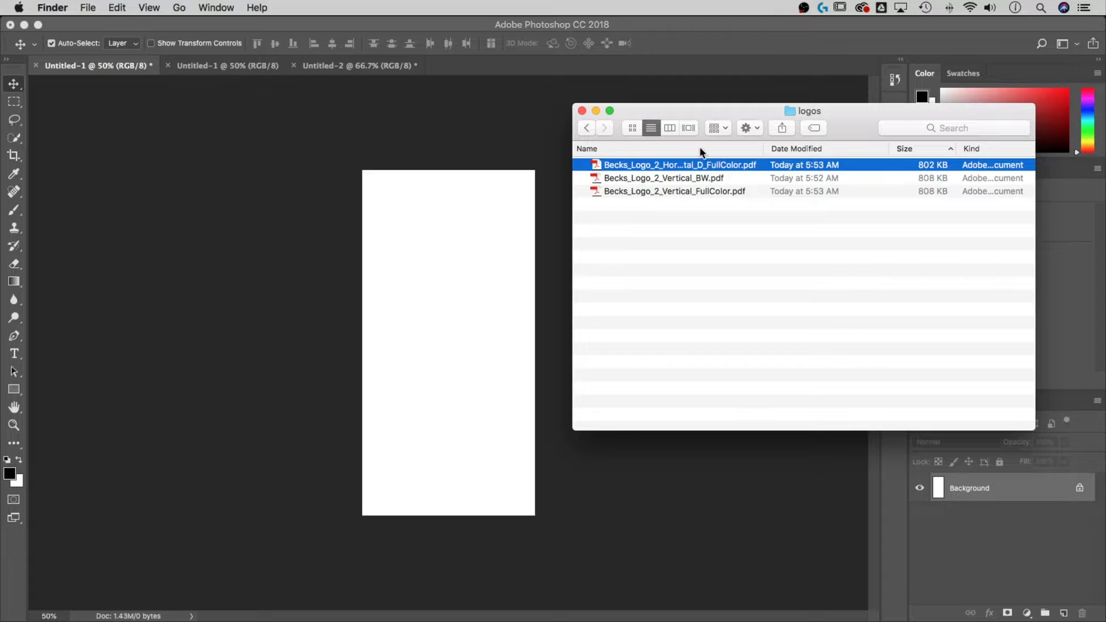
pyautogui.moveTo(706, 111); pyautogui.dragTo(732, 110)
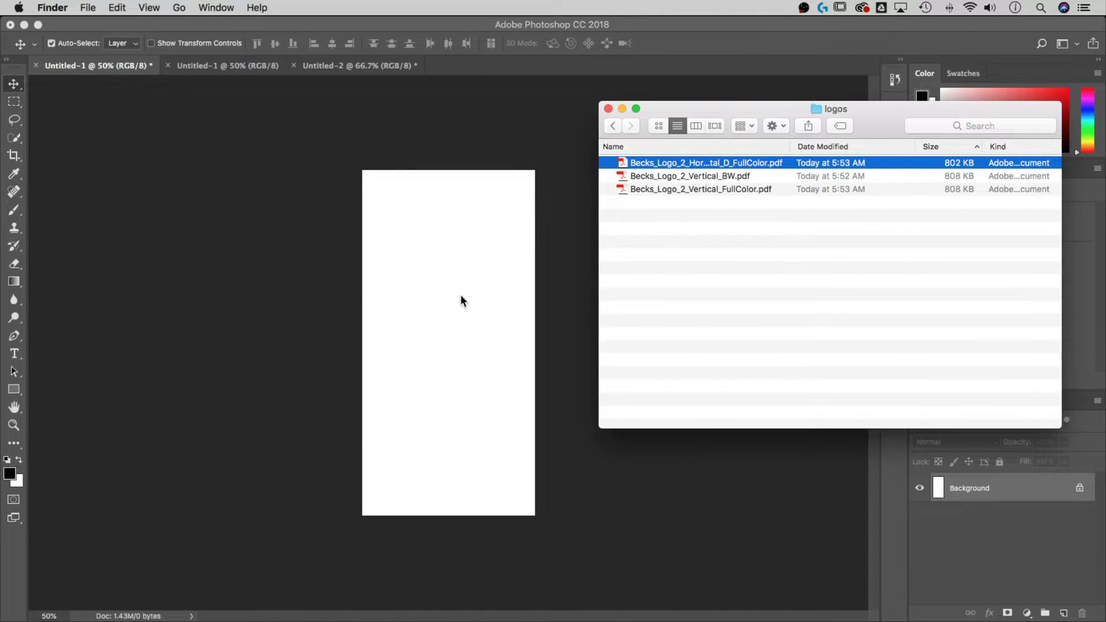
pyautogui.moveTo(701, 161)
pyautogui.mouseDown()
pyautogui.moveTo(630, 188)
pyautogui.moveTo(688, 176)
pyautogui.mouseUp()
pyautogui.click(504, 270)
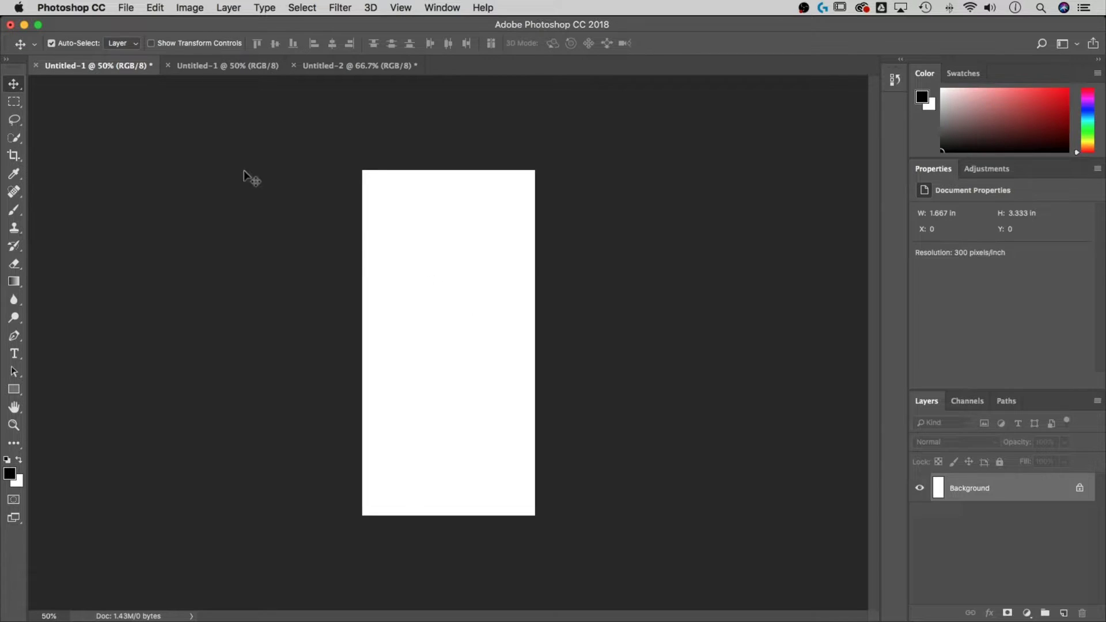
# - Place Becks_Logo_2_Vertical_FullColor.pdf from the logos folder as an embedded smart object, cropped to Bounding Box, at the center of the canvas
pyautogui.click(127, 8)
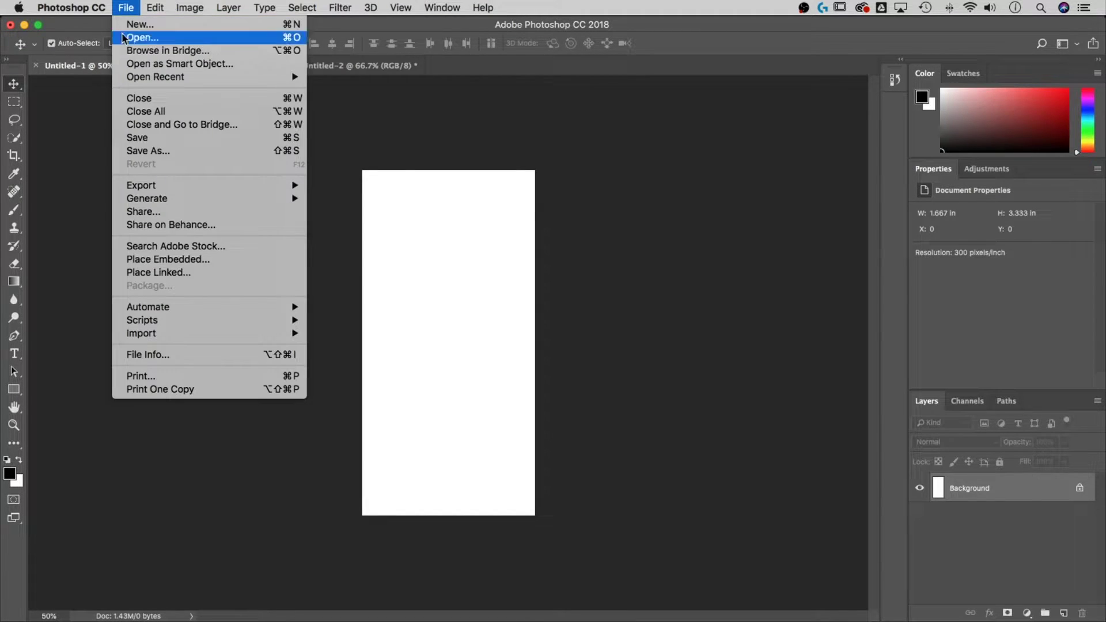
pyautogui.click(179, 260)
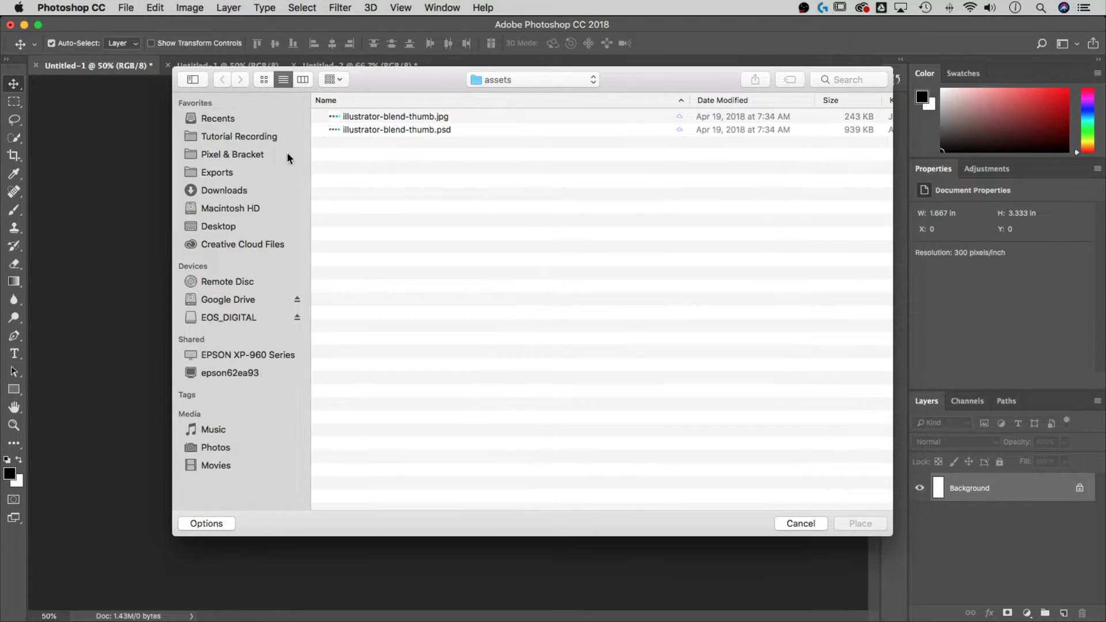
pyautogui.click(236, 136)
pyautogui.doubleClick(352, 181)
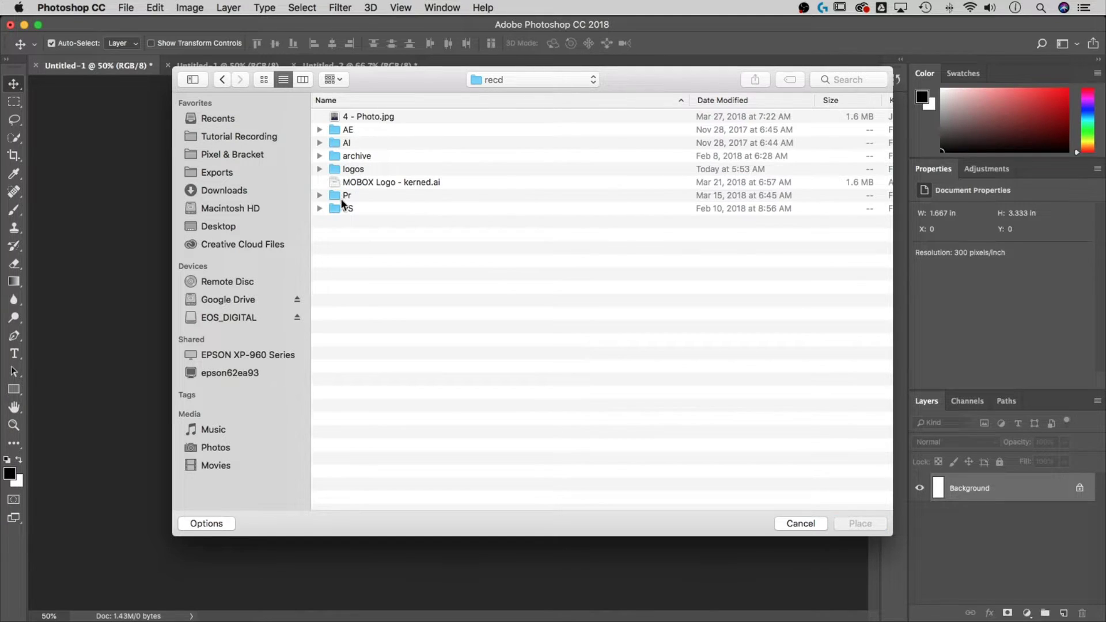
pyautogui.doubleClick(352, 169)
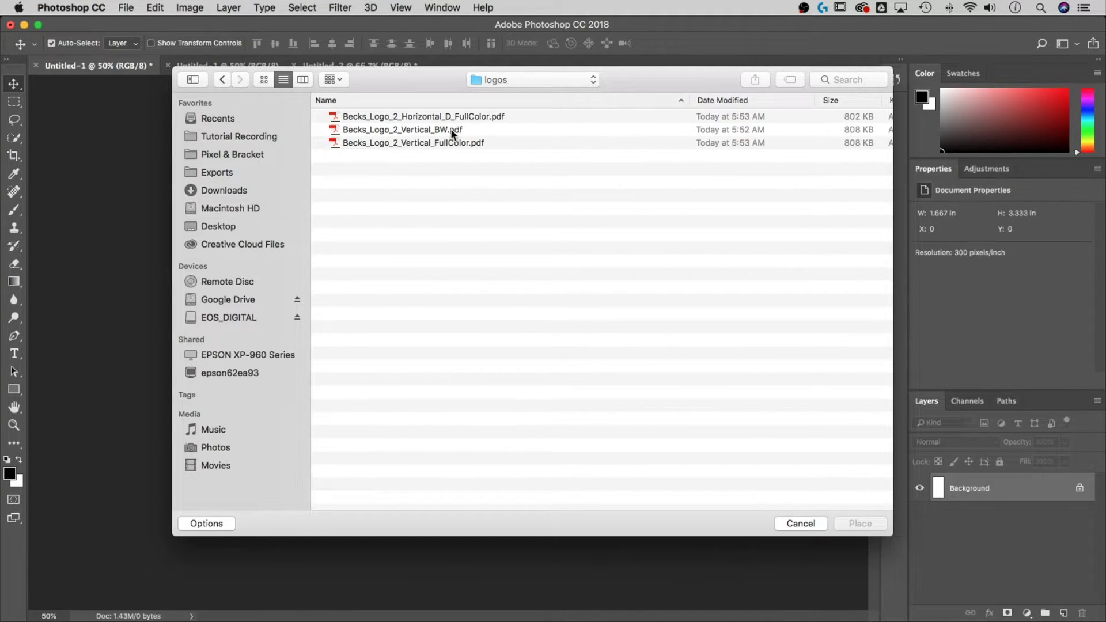
pyautogui.click(458, 145)
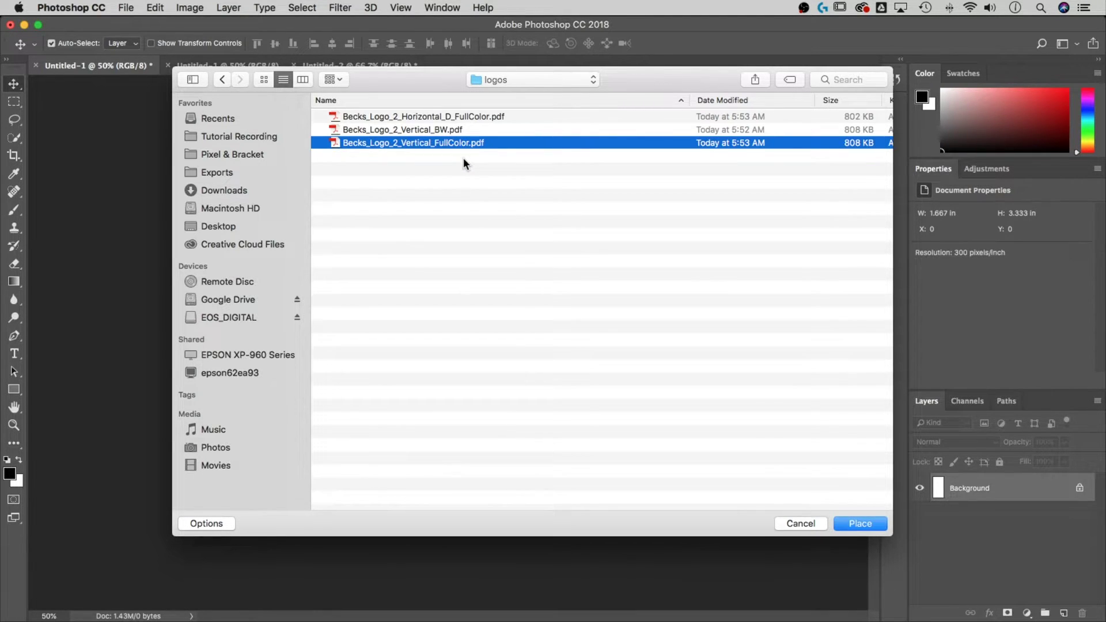
pyautogui.click(876, 522)
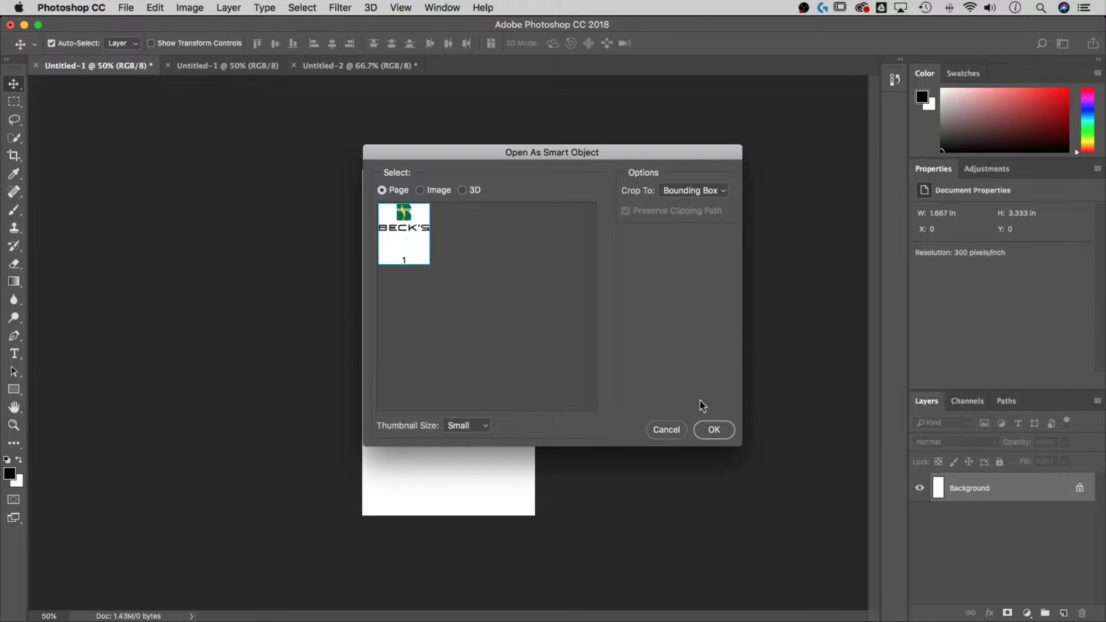
pyautogui.click(713, 430)
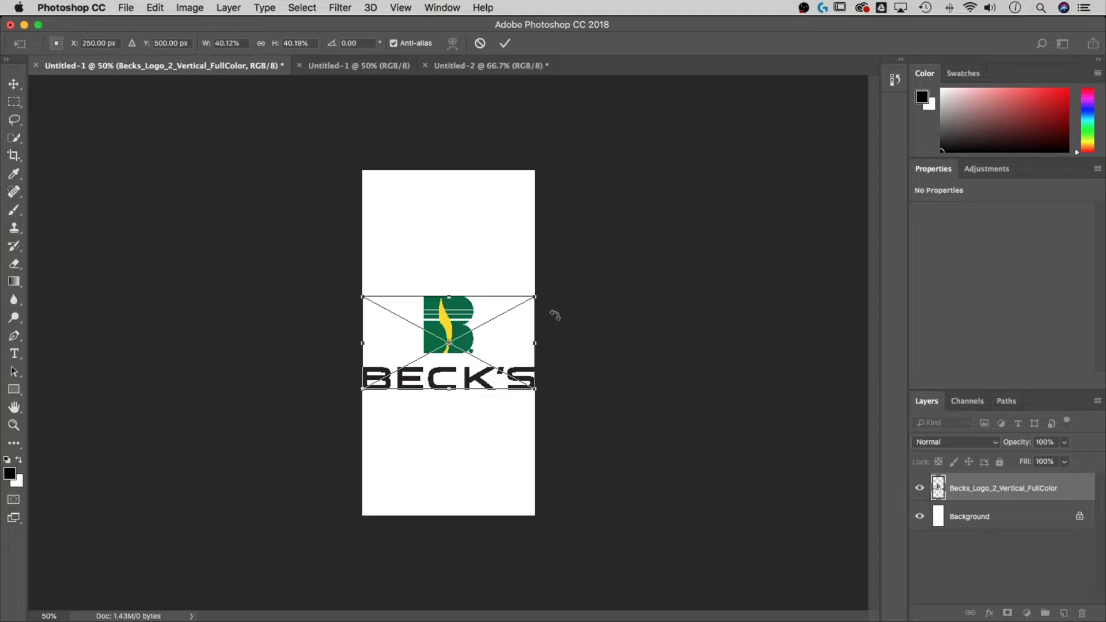
pyautogui.press('Return')
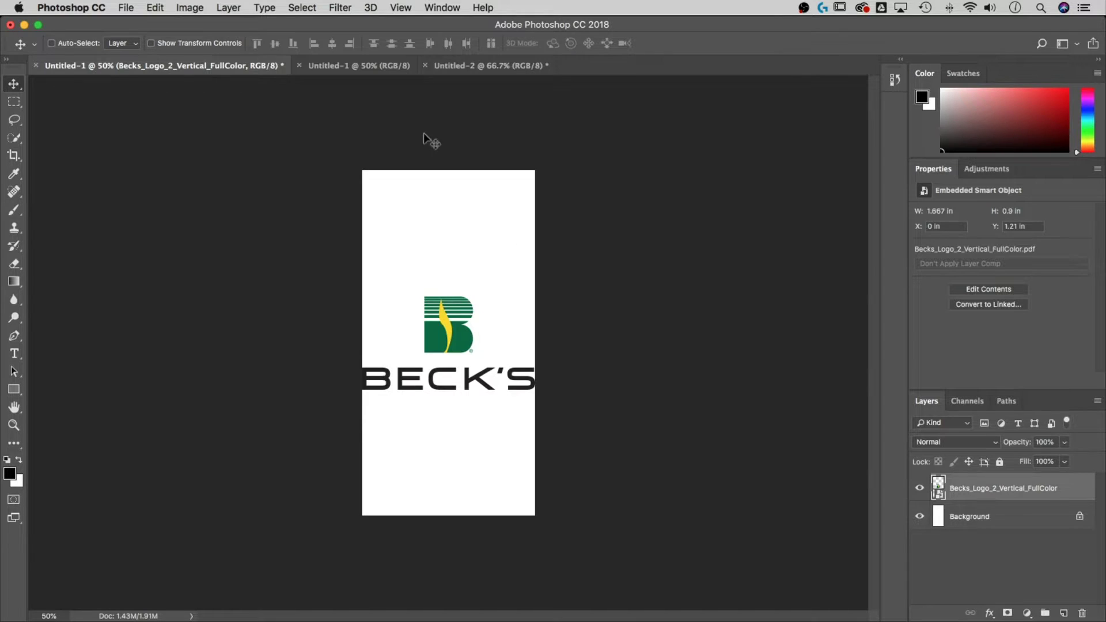
# - Select the entire canvas and align the logo layer to its horizontal and vertical centers, trying the bottom edge in between
pyautogui.press('super+a')
pyautogui.click(302, 8)
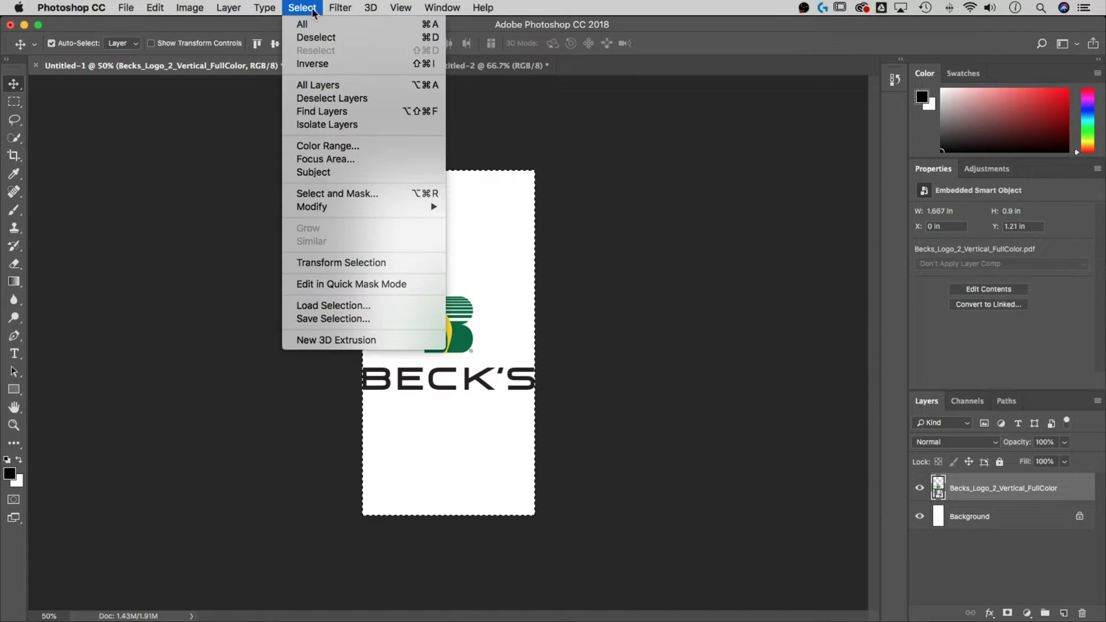
pyautogui.click(344, 26)
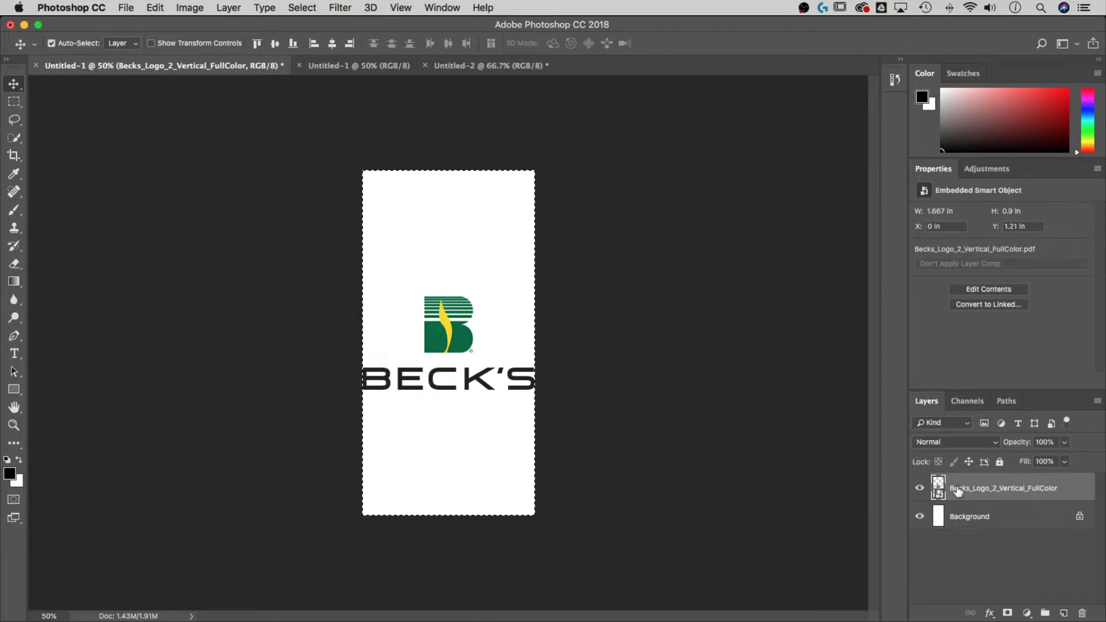
pyautogui.click(334, 46)
pyautogui.click(282, 48)
pyautogui.click(293, 45)
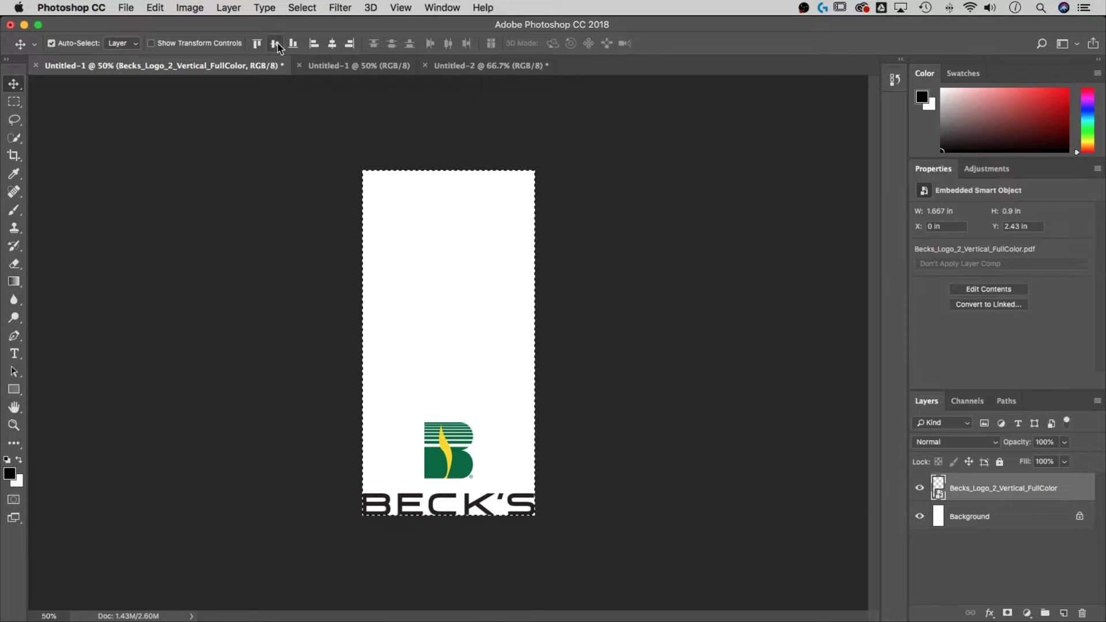
pyautogui.click(276, 45)
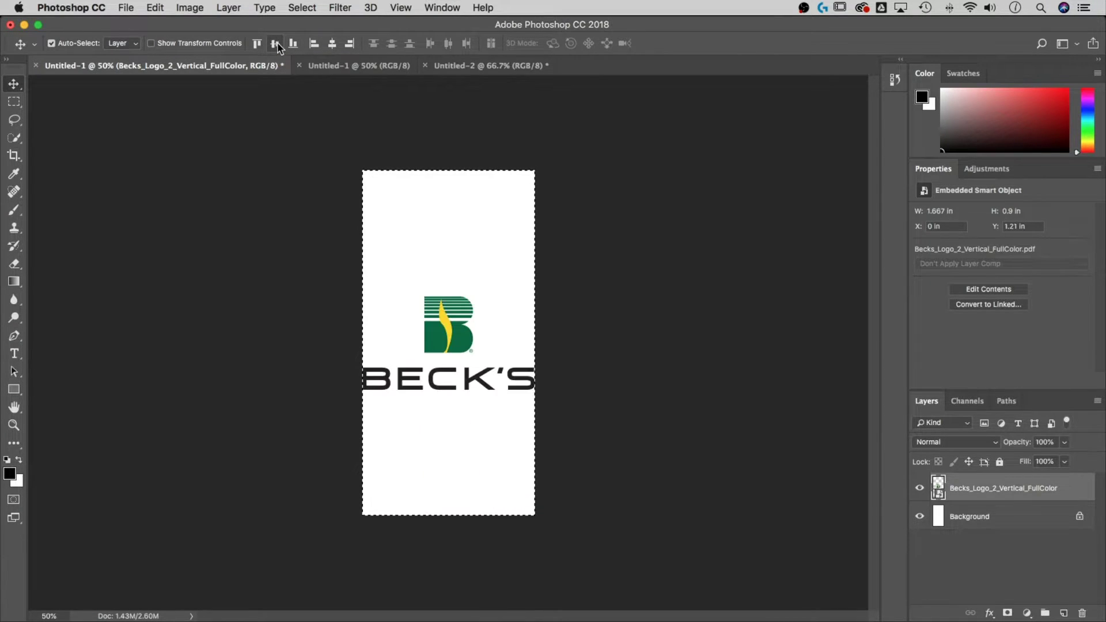
# - Try the logo at the canvas's bottom edge, restore its vertical centering, and deselect the canvas
pyautogui.click(293, 44)
pyautogui.click(275, 44)
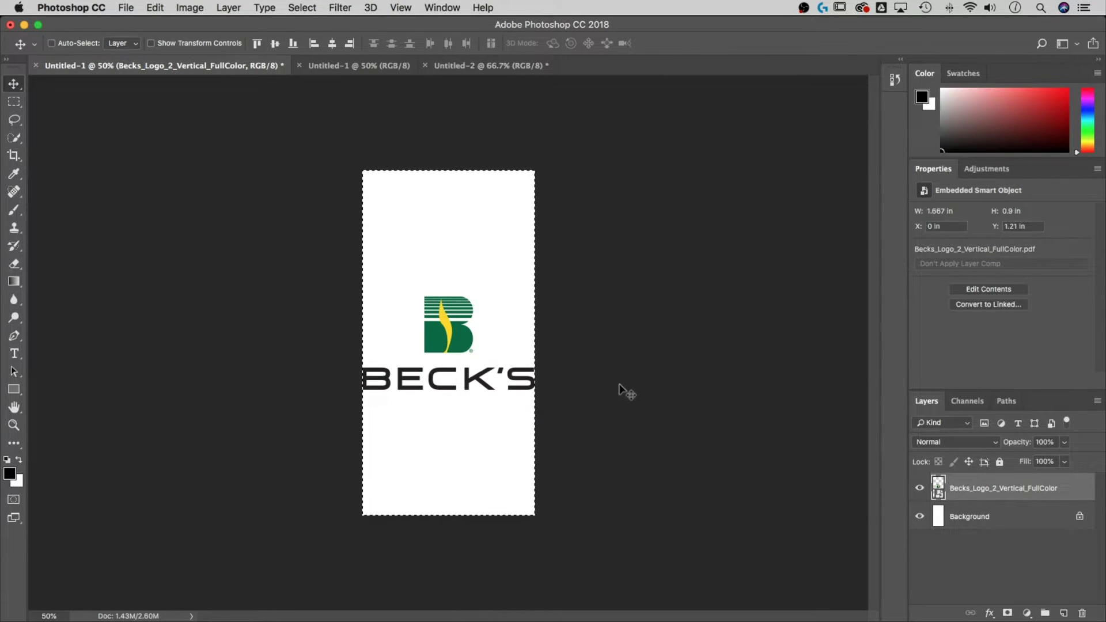
pyautogui.press('super')
pyautogui.press('super+d')
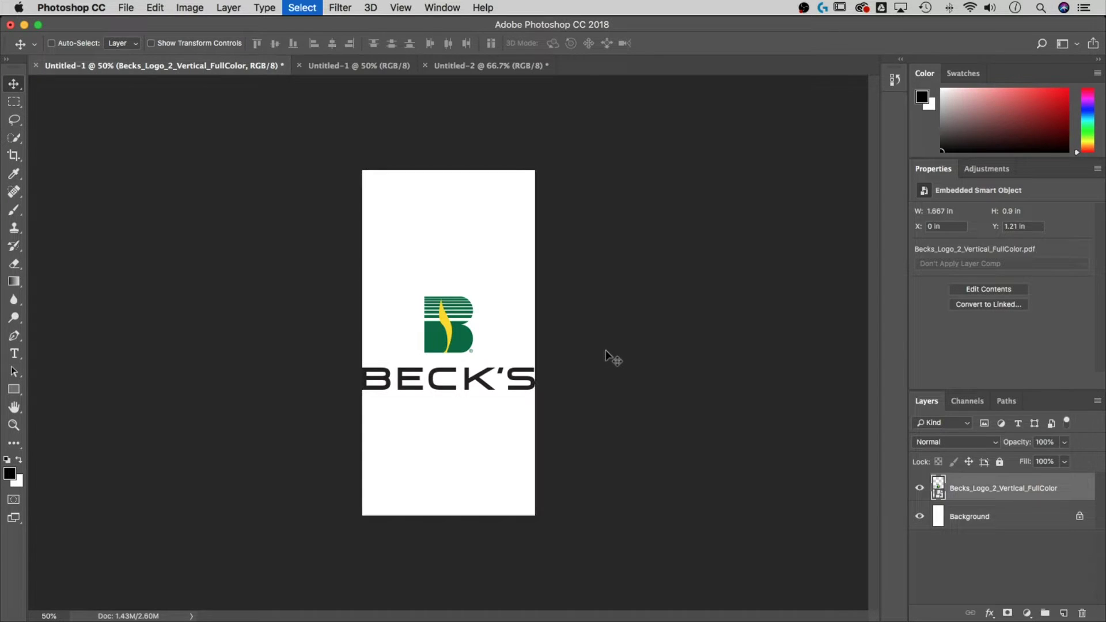
pyautogui.click(301, 6)
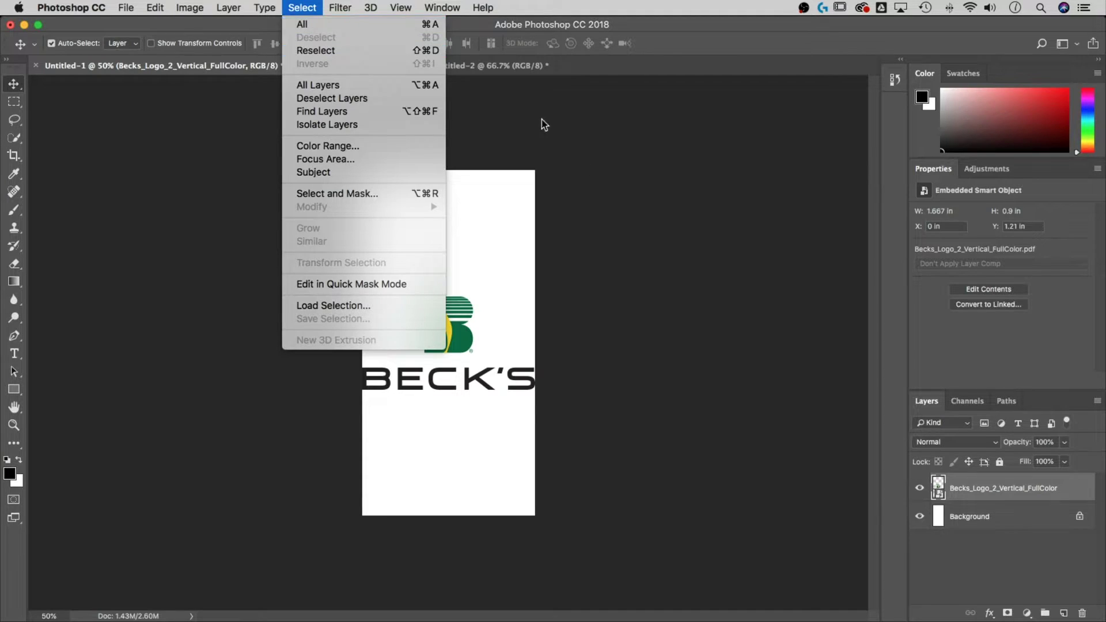
pyautogui.click(662, 369)
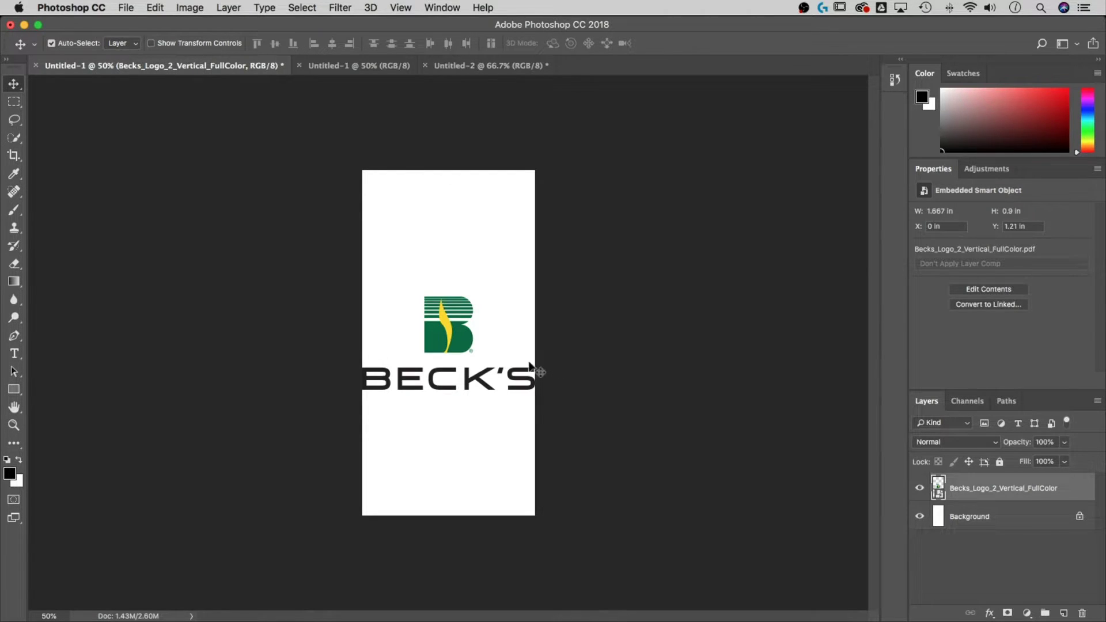
# - Scale the vertical logo down proportionally around its center to about 33%, leaving a margin inside the canvas sides
pyautogui.press('super')
pyautogui.press('super+t')
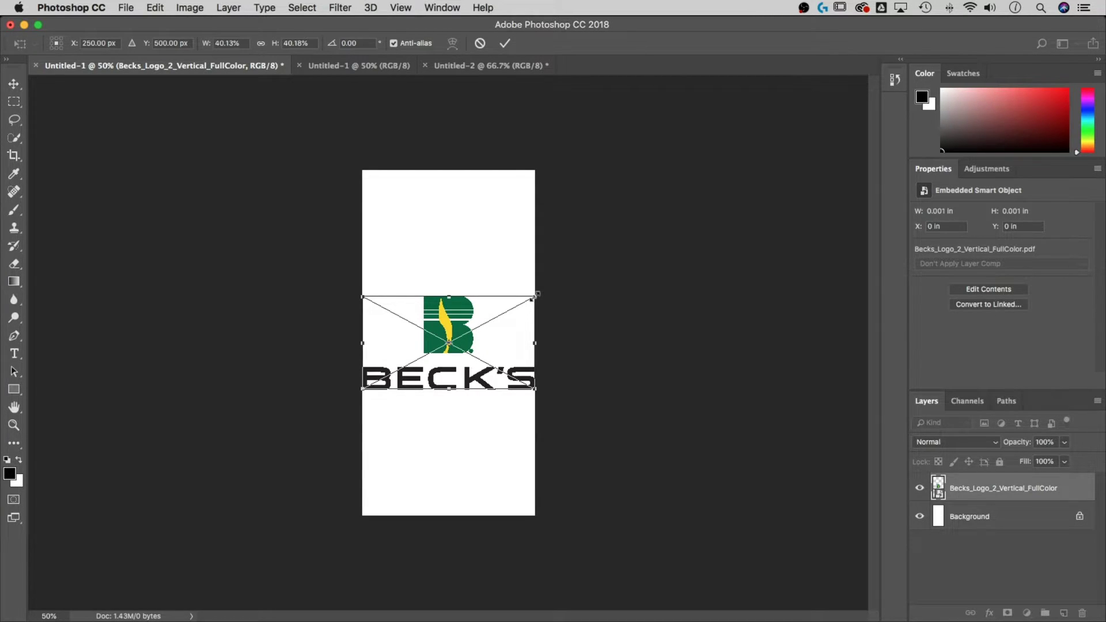
pyautogui.moveTo(531, 299); pyautogui.dragTo(509, 291)
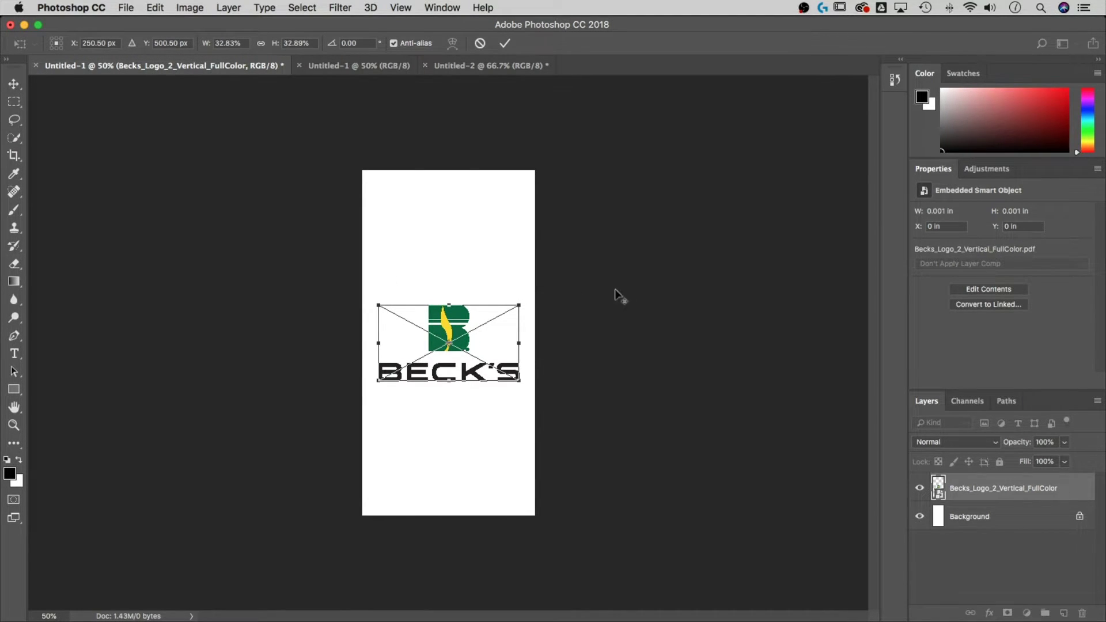
pyautogui.press('Return')
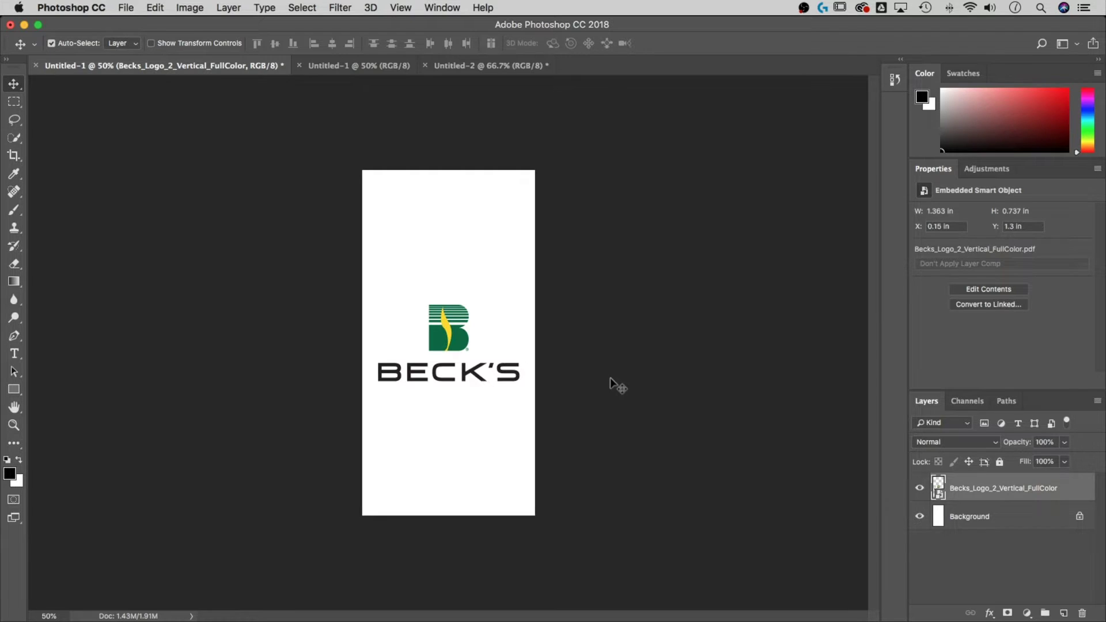
# - Try masking the logo layer with a rectangular selection around the B symbol, and target the layer's artwork instead of the mask
pyautogui.press('m')
pyautogui.moveTo(418, 294); pyautogui.dragTo(478, 356)
pyautogui.click(1007, 613)
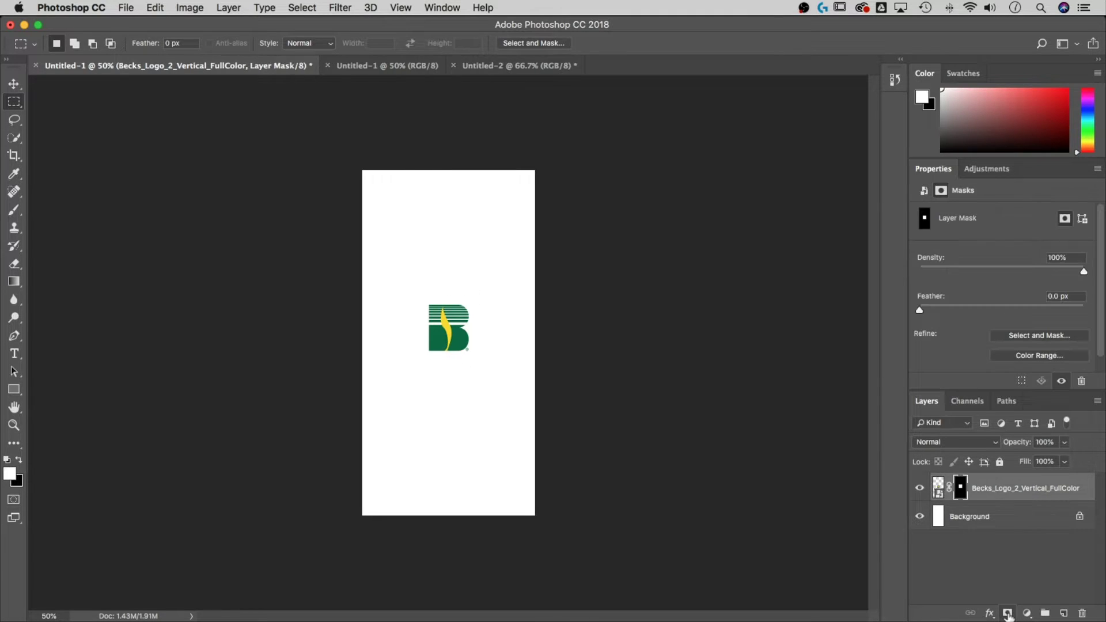
pyautogui.click(983, 488)
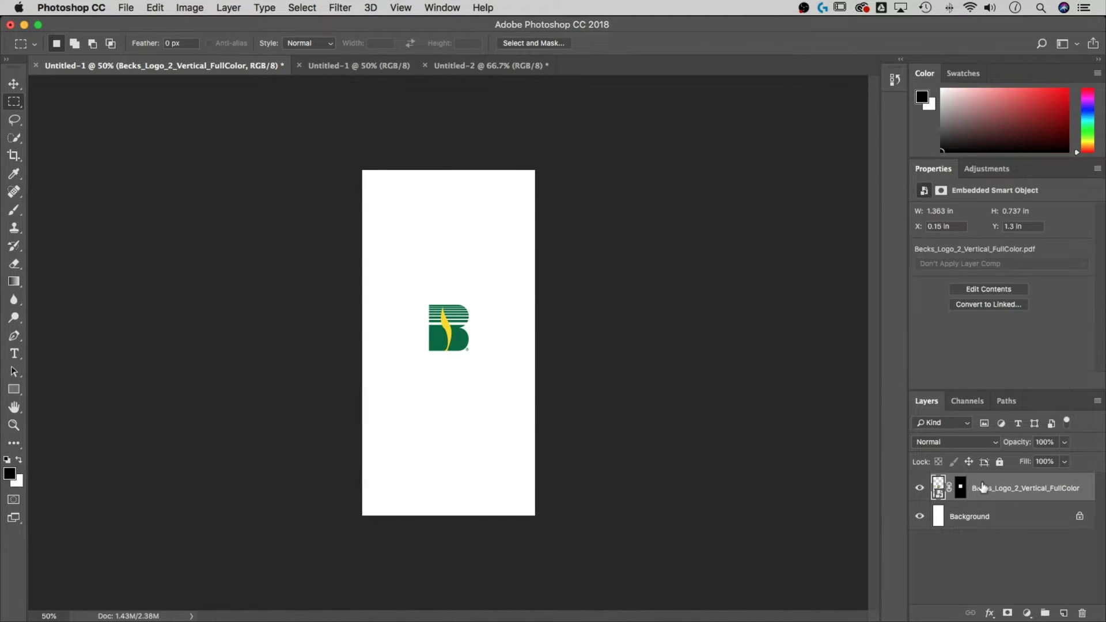
# - Try enlarging the masked B symbol to about 209% around its center and move it slightly down the canvas
pyautogui.press('super+t')
pyautogui.moveTo(482, 298); pyautogui.dragTo(578, 229)
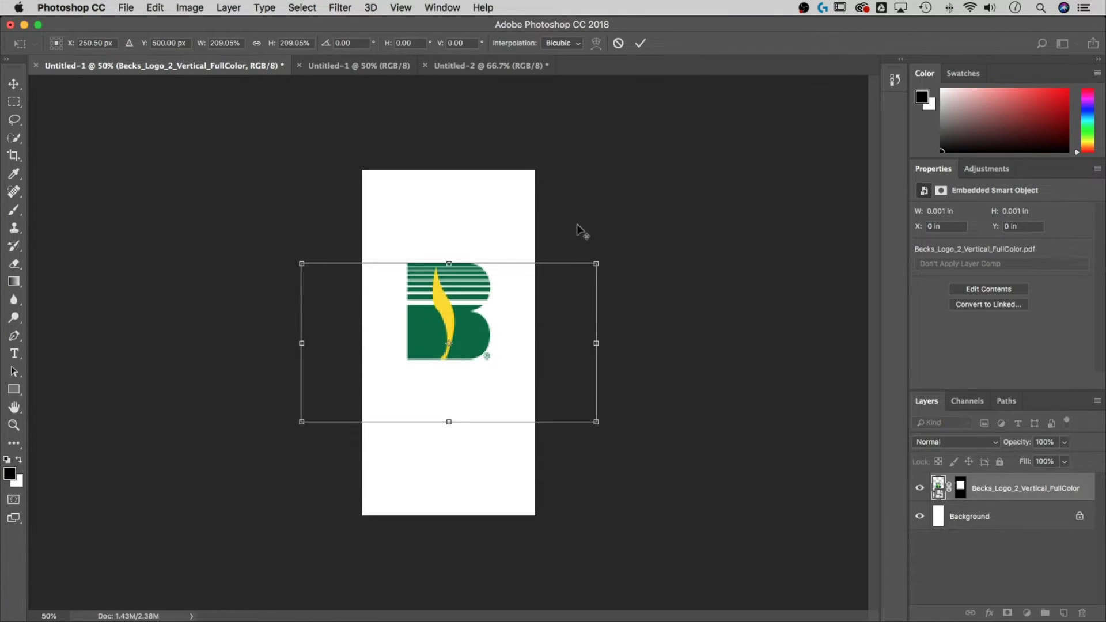
pyautogui.press('Return')
pyautogui.moveTo(471, 333); pyautogui.dragTo(471, 354)
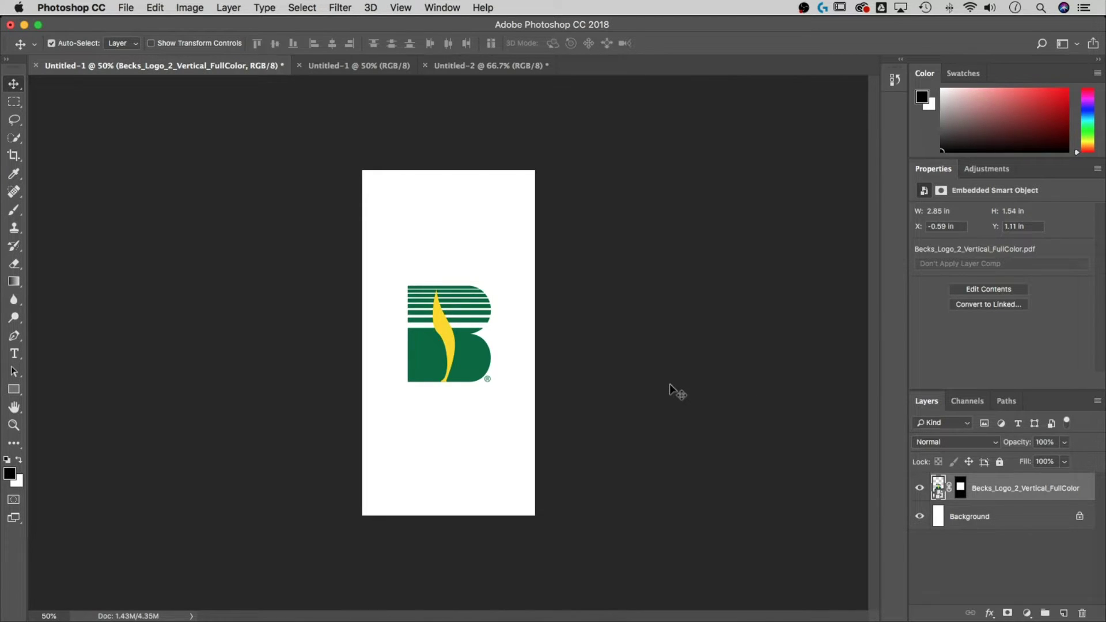
# - Undo the symbol's move and enlargement and the layer mask
pyautogui.press('super+alt+z')
pyautogui.press('super+alt+z')
pyautogui.press('super+alt+z')
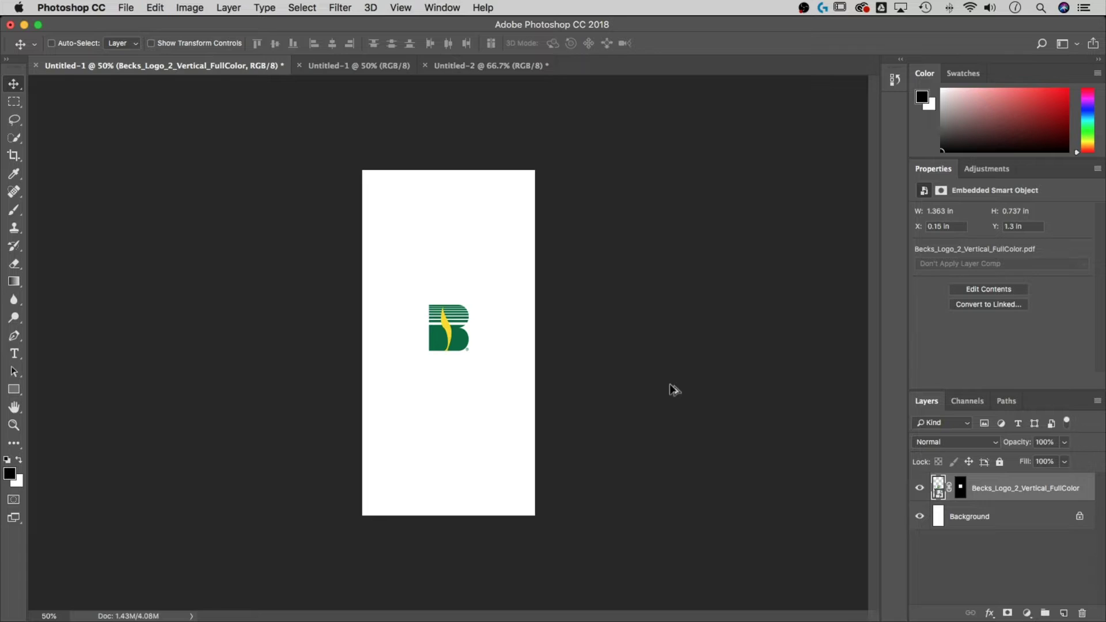
pyautogui.press('super+d')
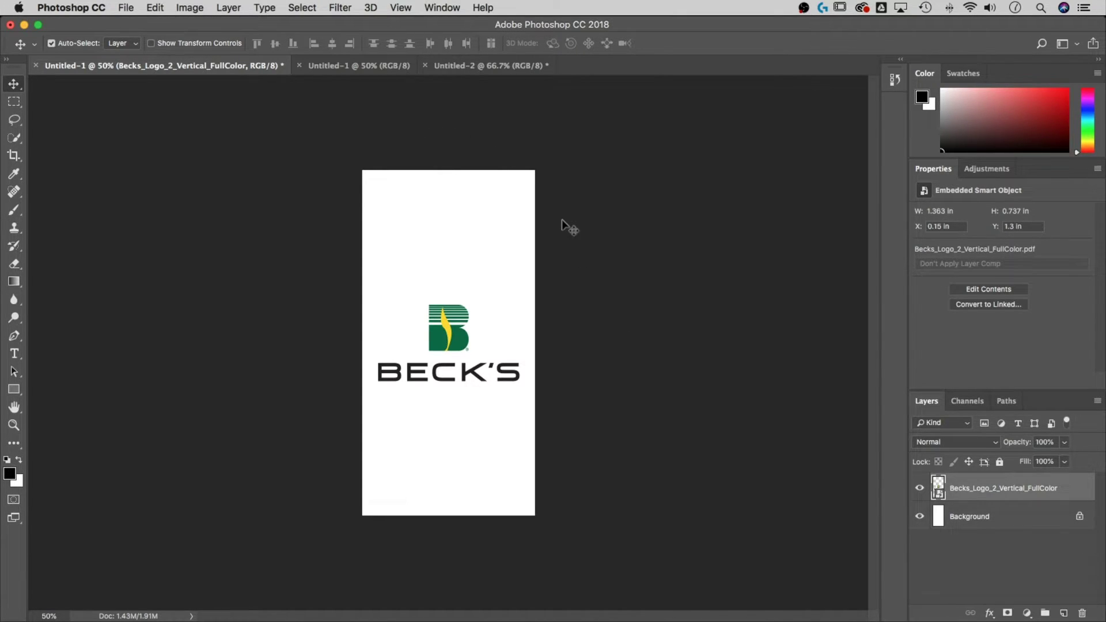
# - Compare the proportions of the blank square document and the wide black document, finishing on the square one
pyautogui.click(354, 66)
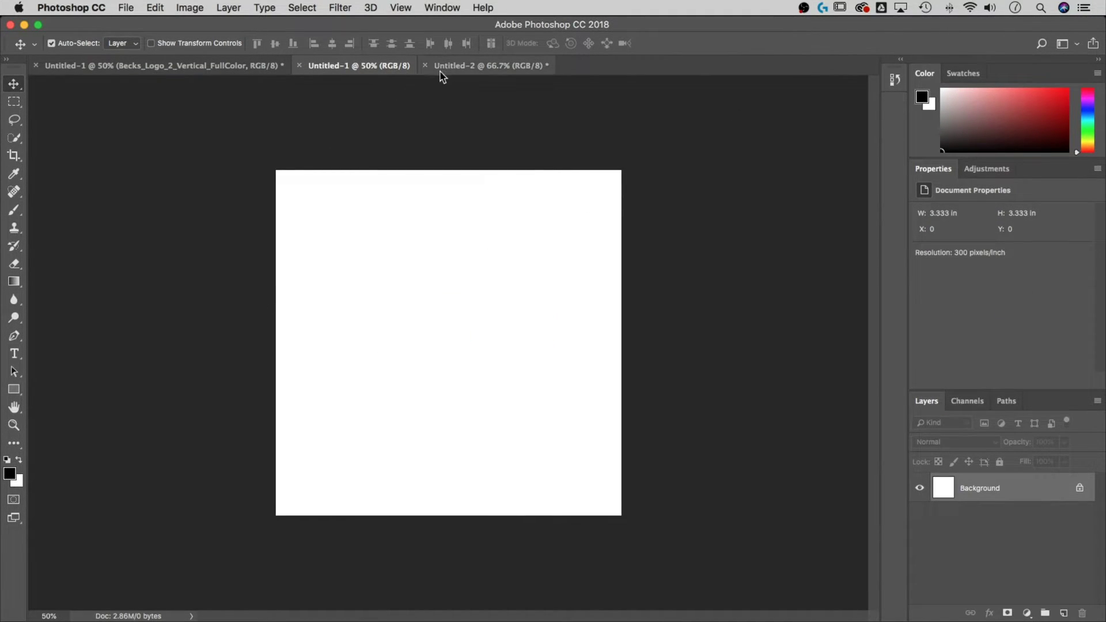
pyautogui.click(460, 67)
pyautogui.click(356, 67)
pyautogui.click(209, 68)
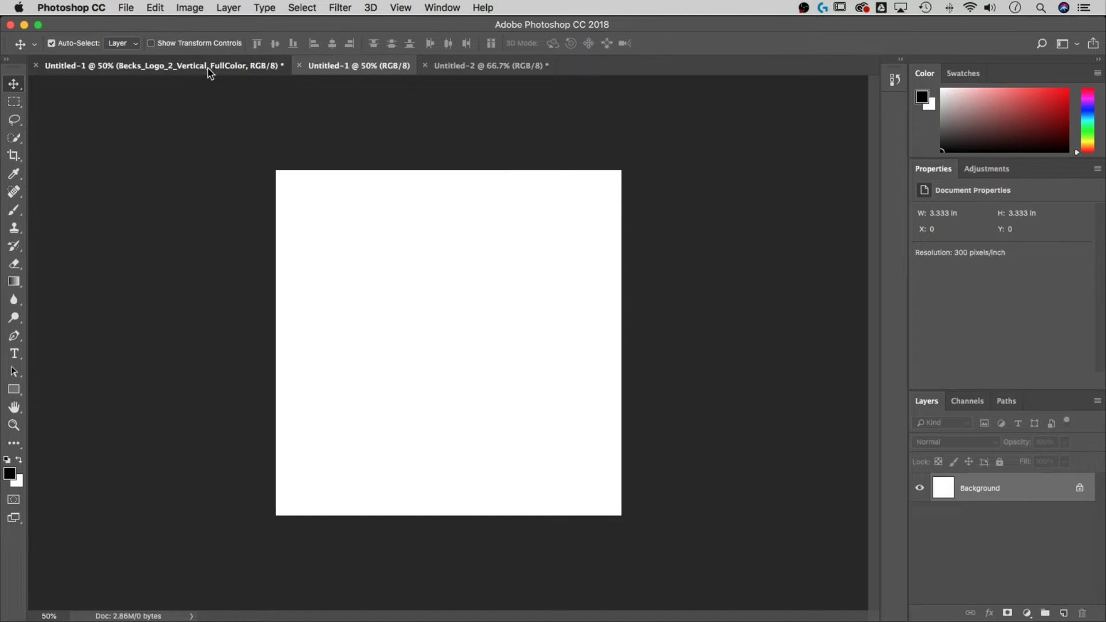
pyautogui.click(352, 67)
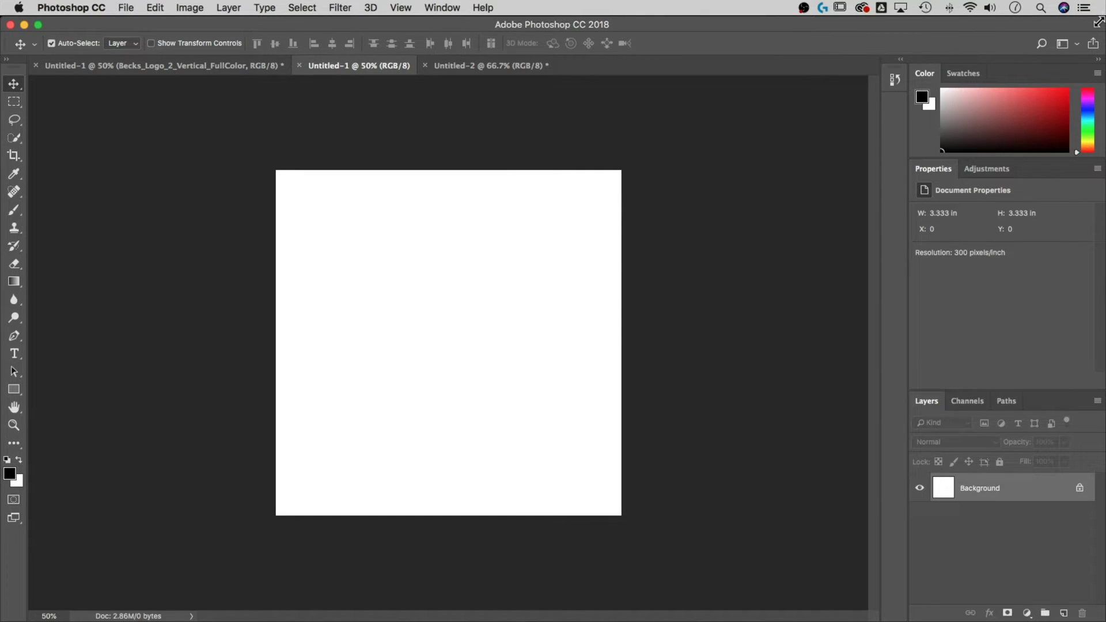
pyautogui.click(493, 68)
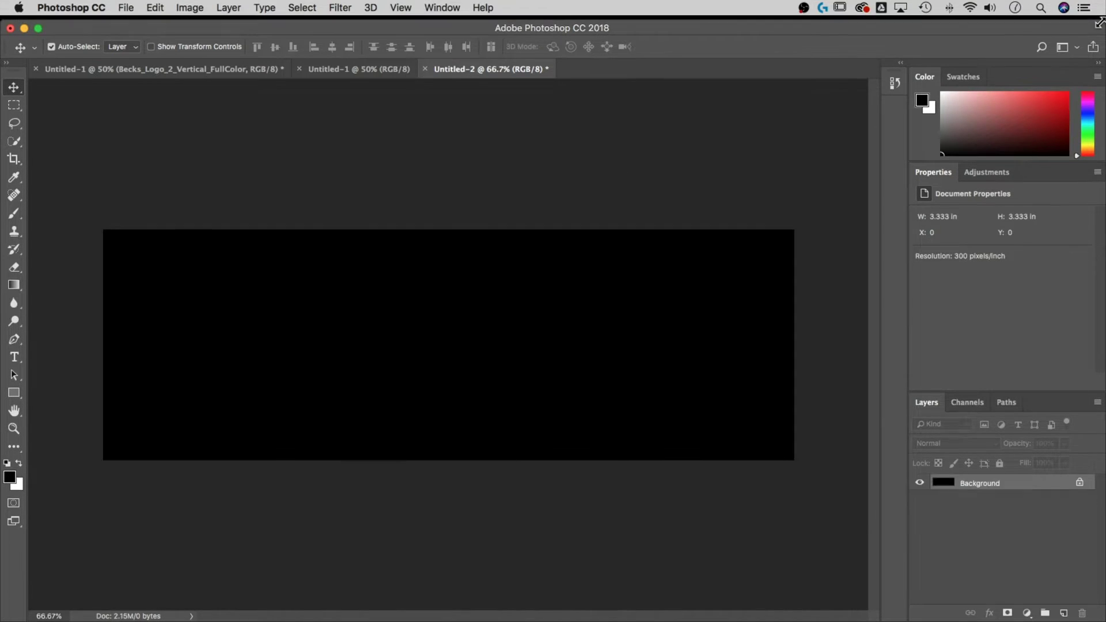
pyautogui.moveTo(1100, 16); pyautogui.dragTo(1096, 16)
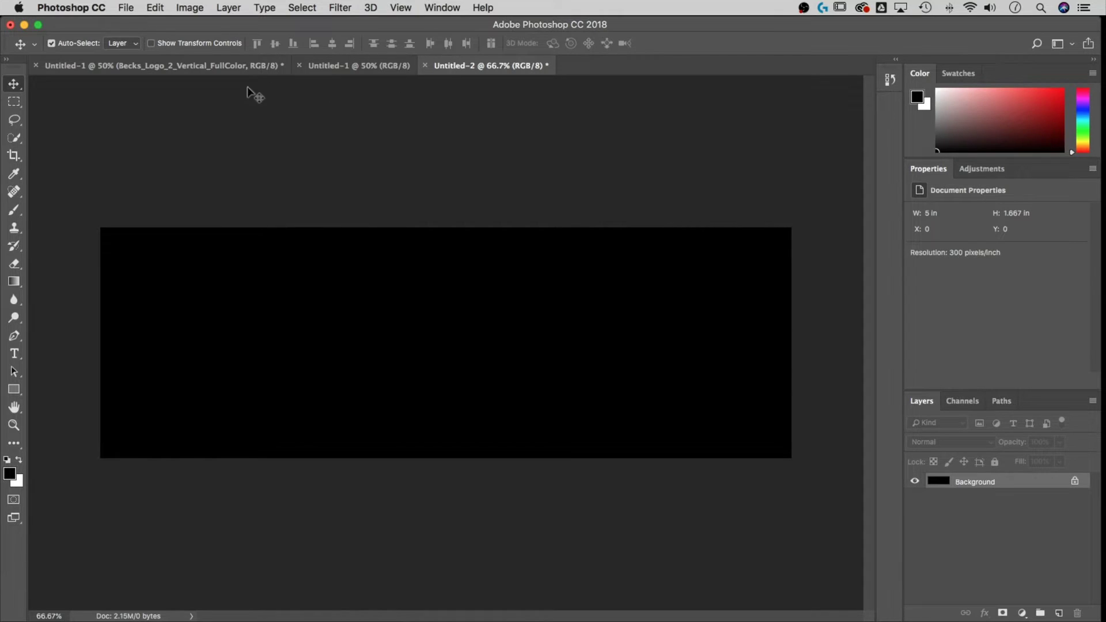
pyautogui.click(358, 67)
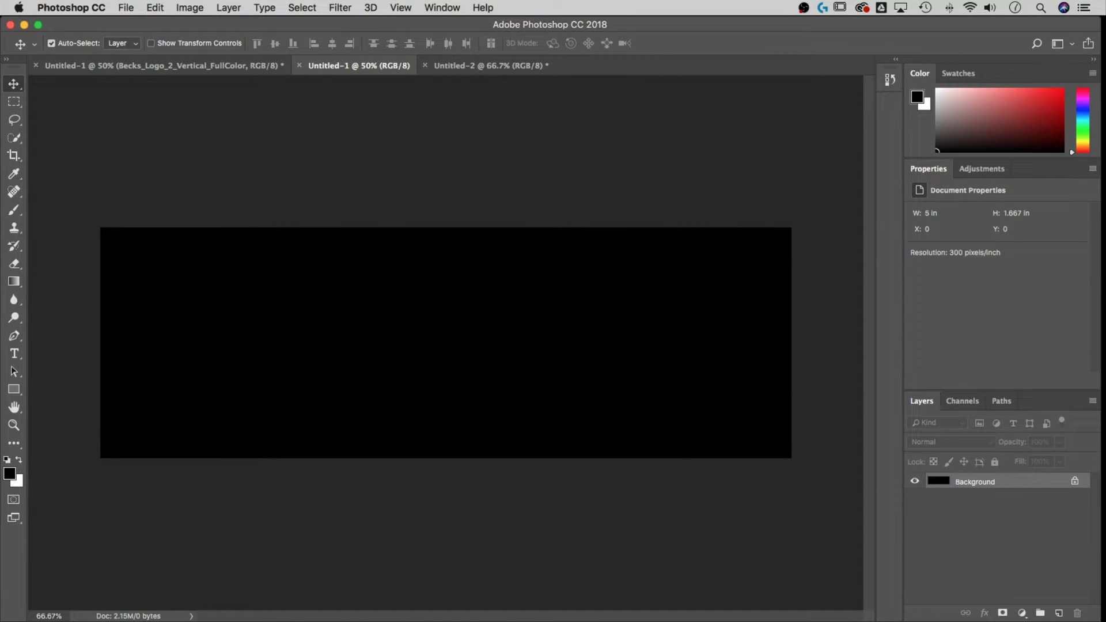
pyautogui.moveTo(1097, 16); pyautogui.dragTo(1101, 17)
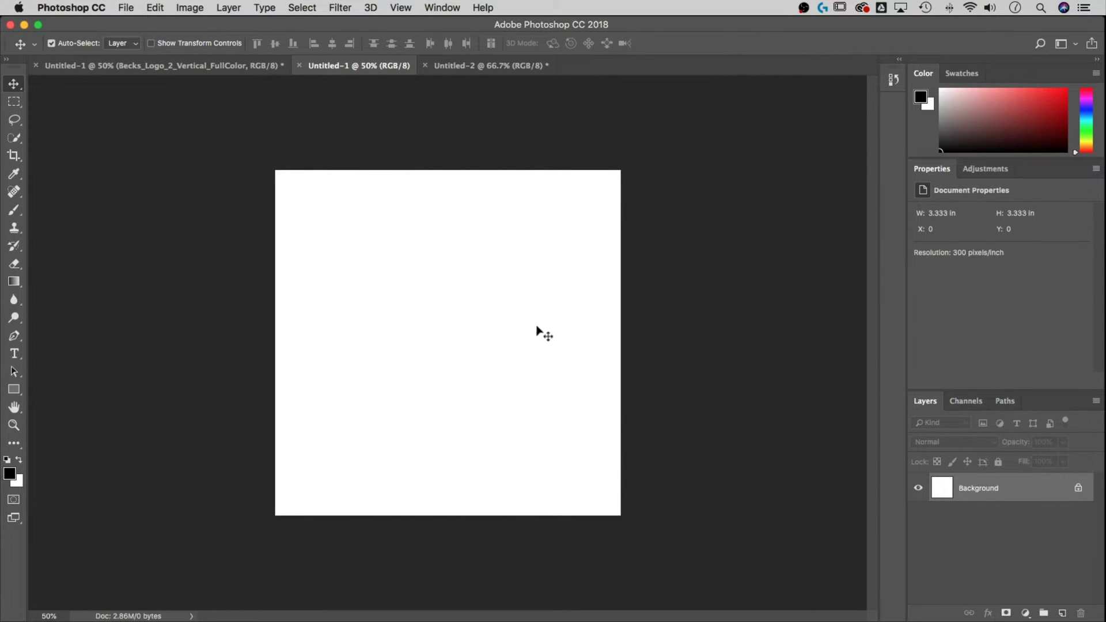
# - Place Becks_Logo_2_Horizontal_D_FullColor.pdf from the logos folder as an embedded smart object in the square document
pyautogui.click(126, 7)
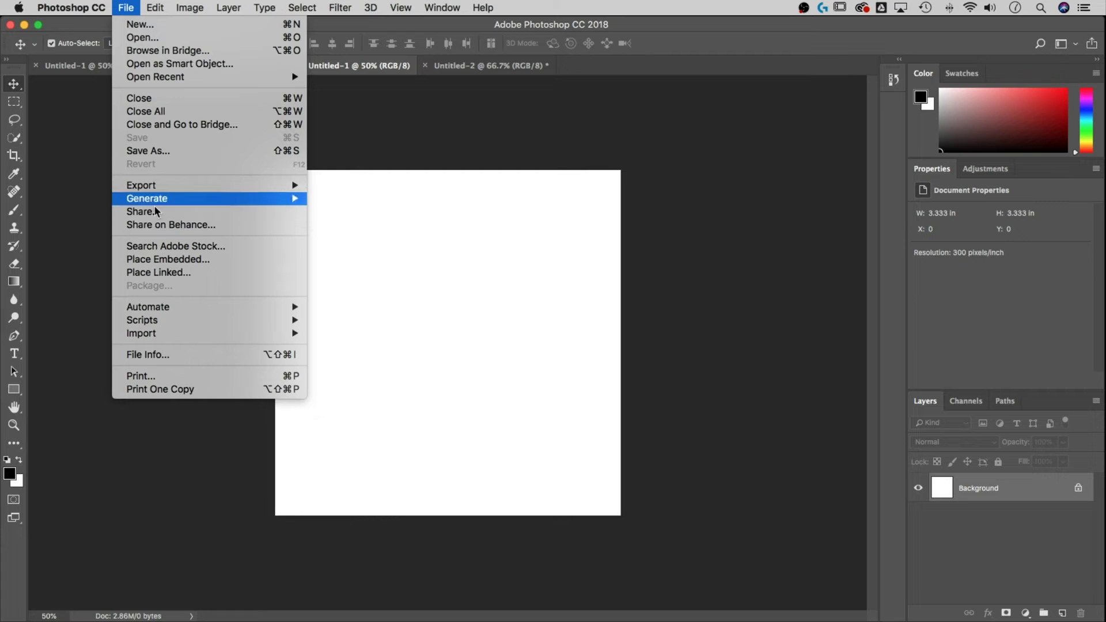
pyautogui.click(174, 260)
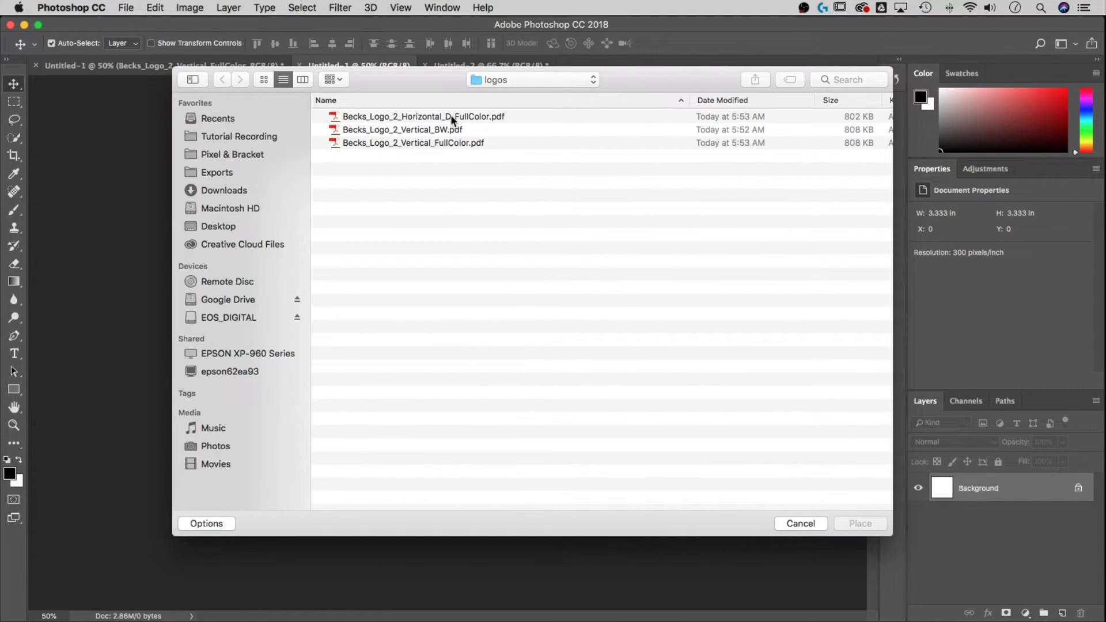
pyautogui.click(461, 115)
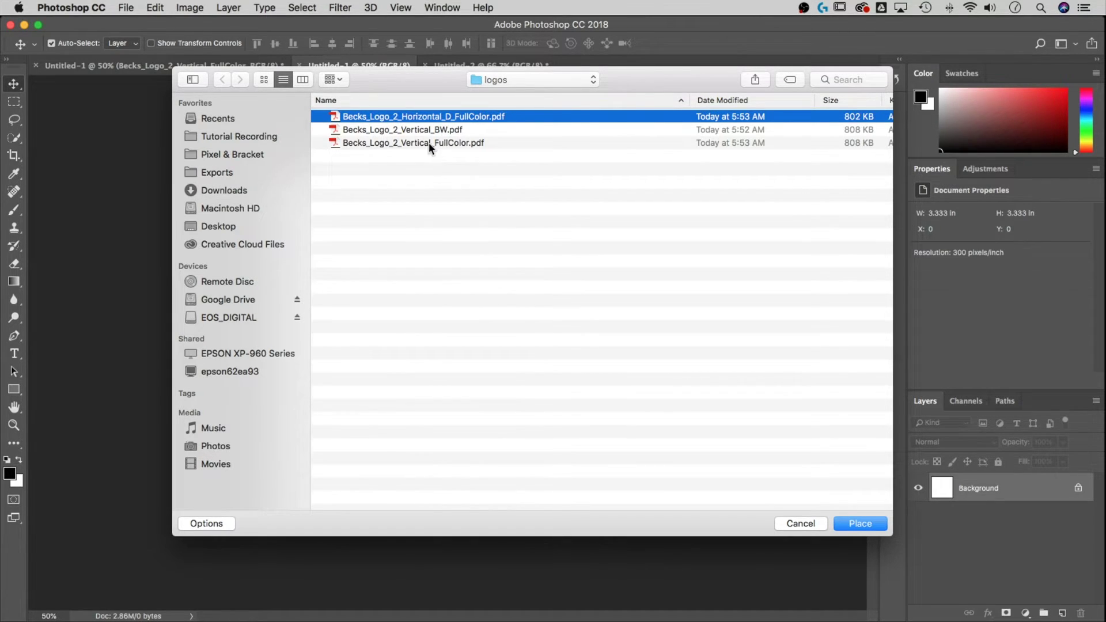
pyautogui.click(451, 144)
pyautogui.click(456, 116)
pyautogui.click(861, 523)
pyautogui.click(714, 430)
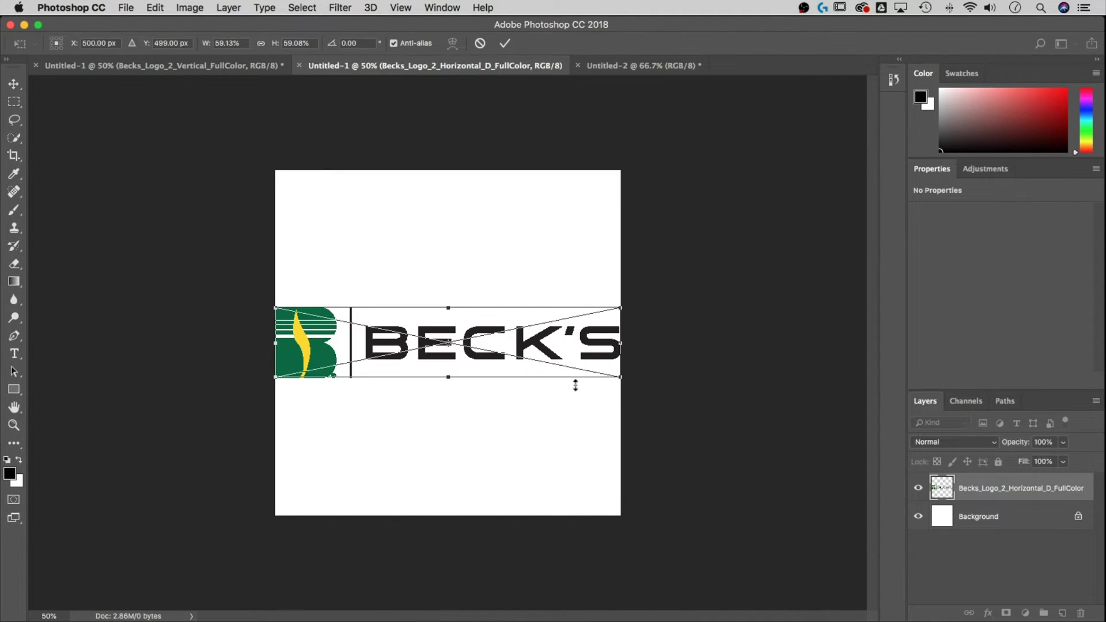
pyautogui.press('Return')
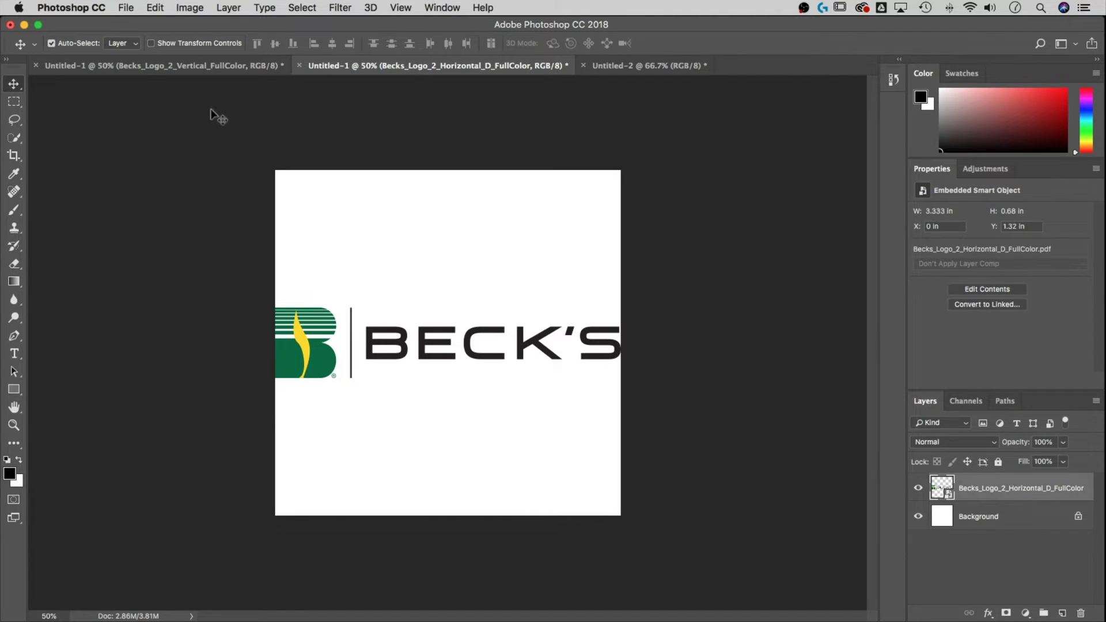
# - Place Becks_Logo_2_Vertical_FullColor.pdf as an embedded smart object, cropped to Bounding Box, above the horizontal logo
pyautogui.click(126, 7)
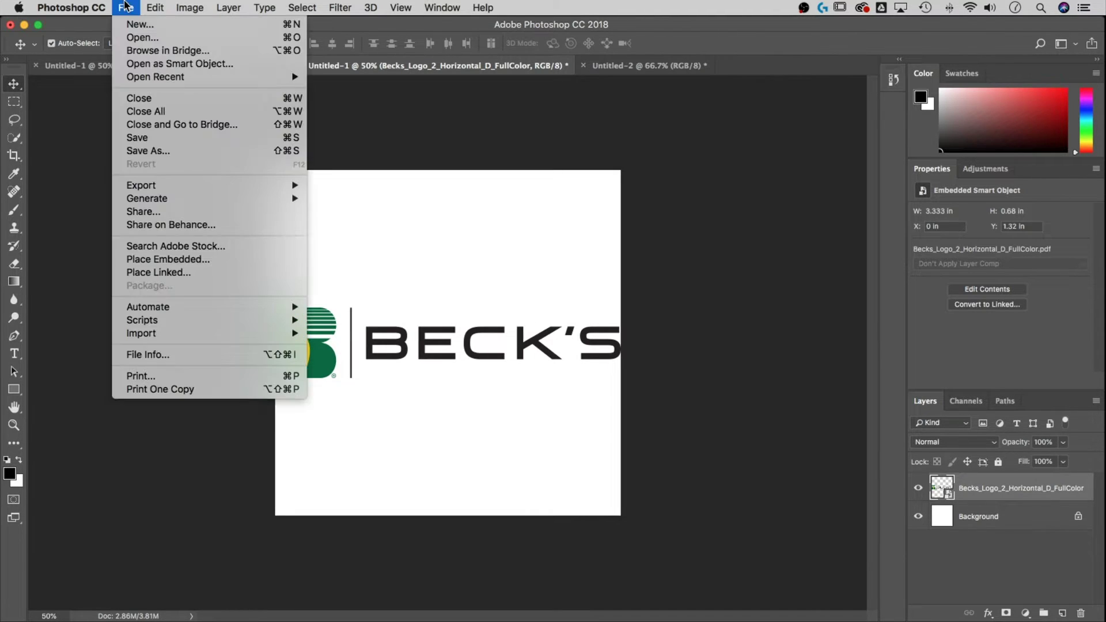
pyautogui.click(195, 259)
pyautogui.click(457, 144)
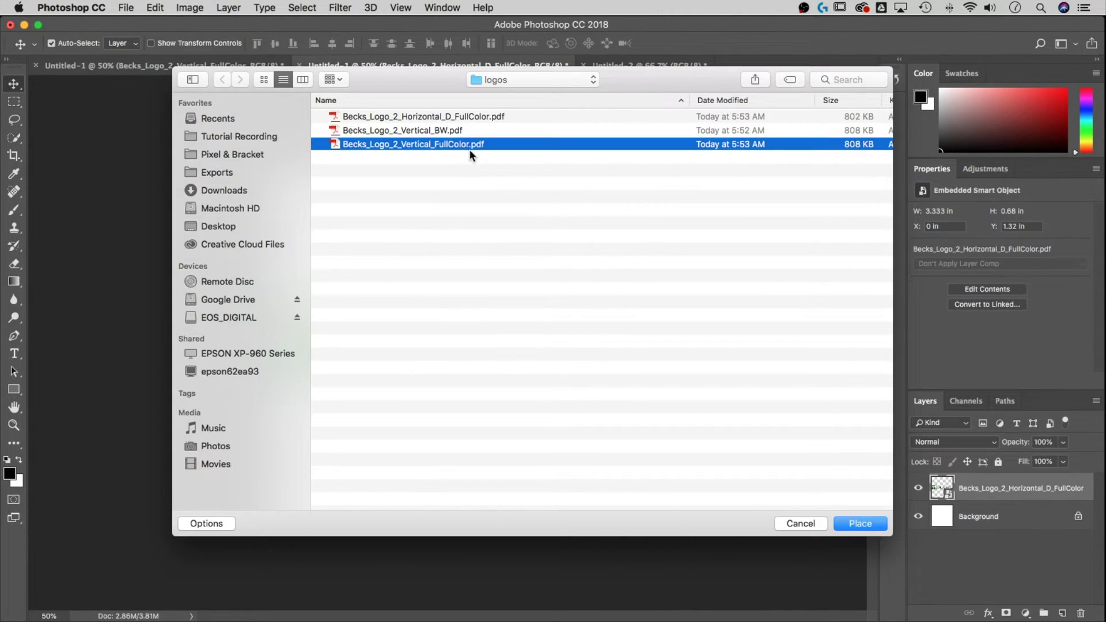
pyautogui.click(876, 524)
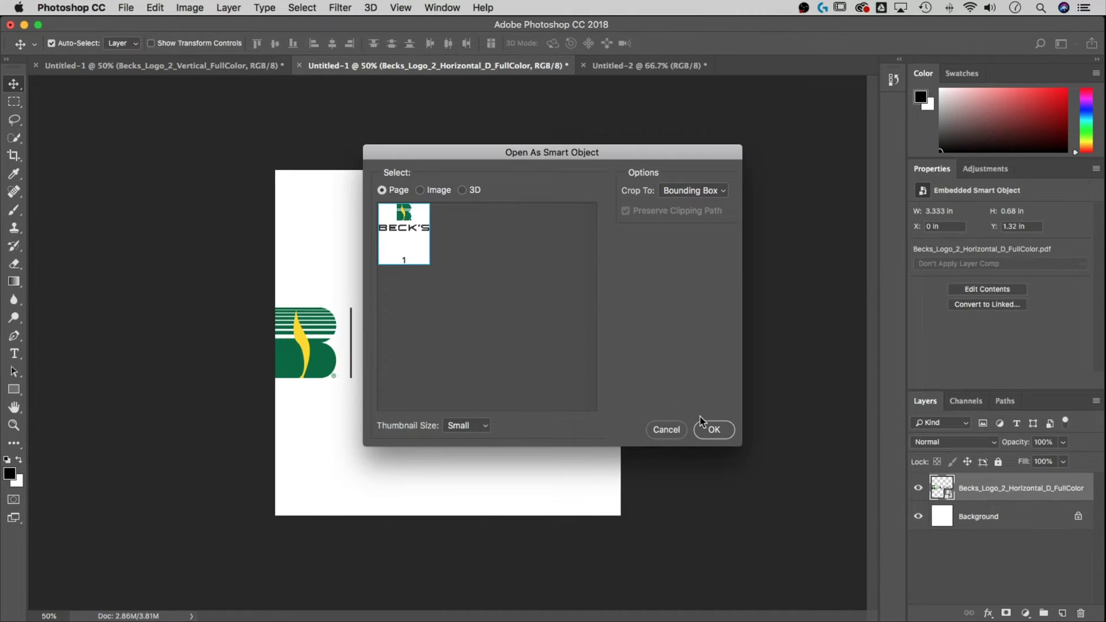
pyautogui.click(707, 429)
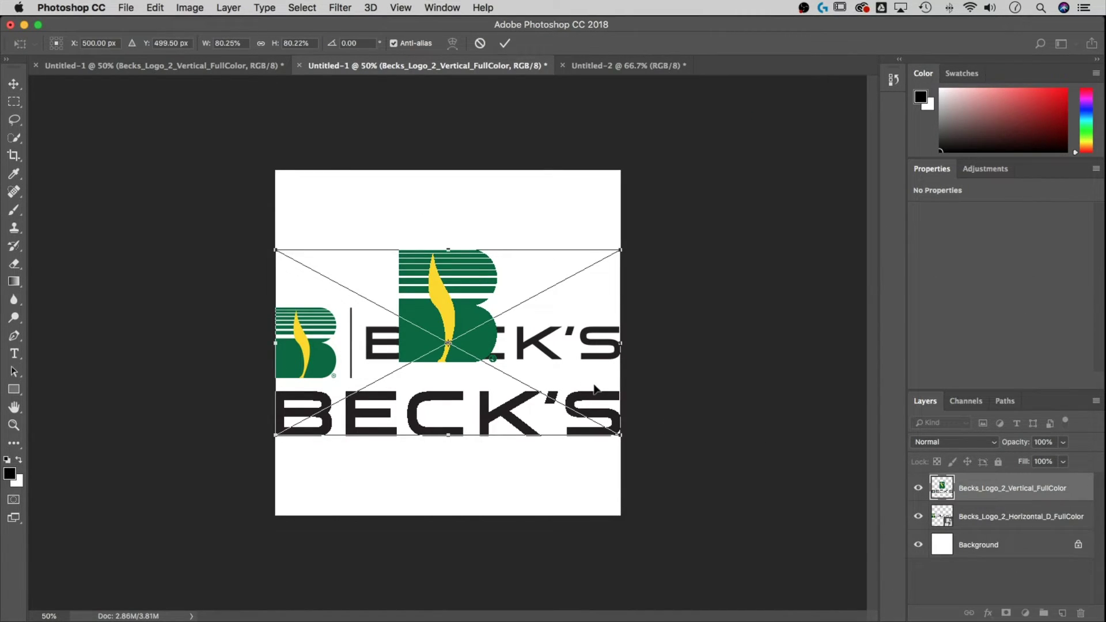
pyautogui.press('Return')
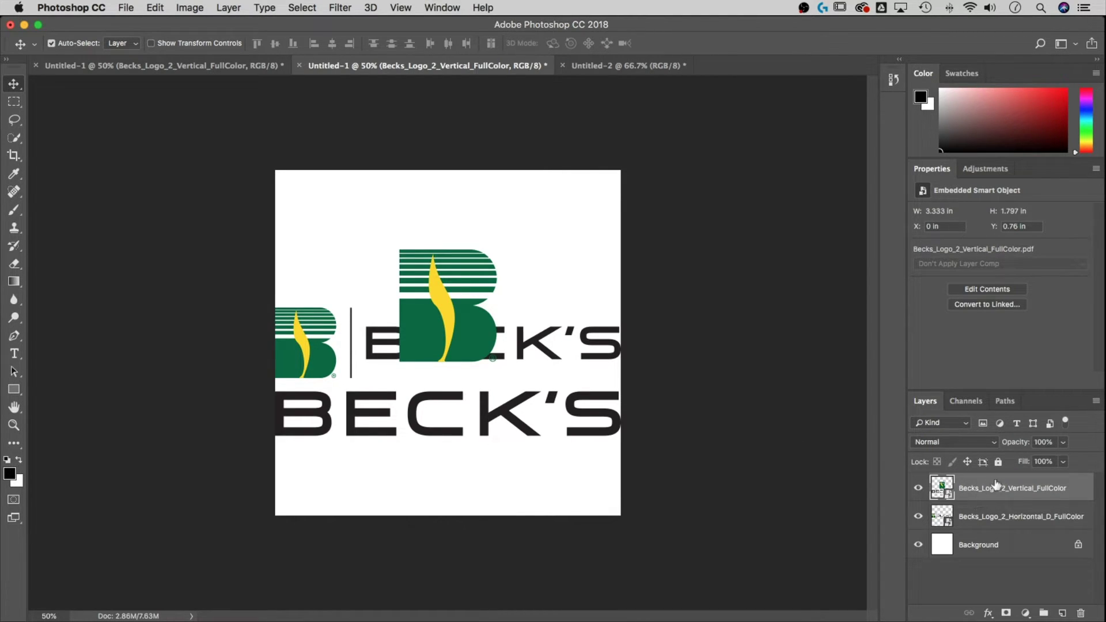
# - Hide the horizontal logo layer and scale the vertical logo down around its center to about 62%
pyautogui.click(919, 517)
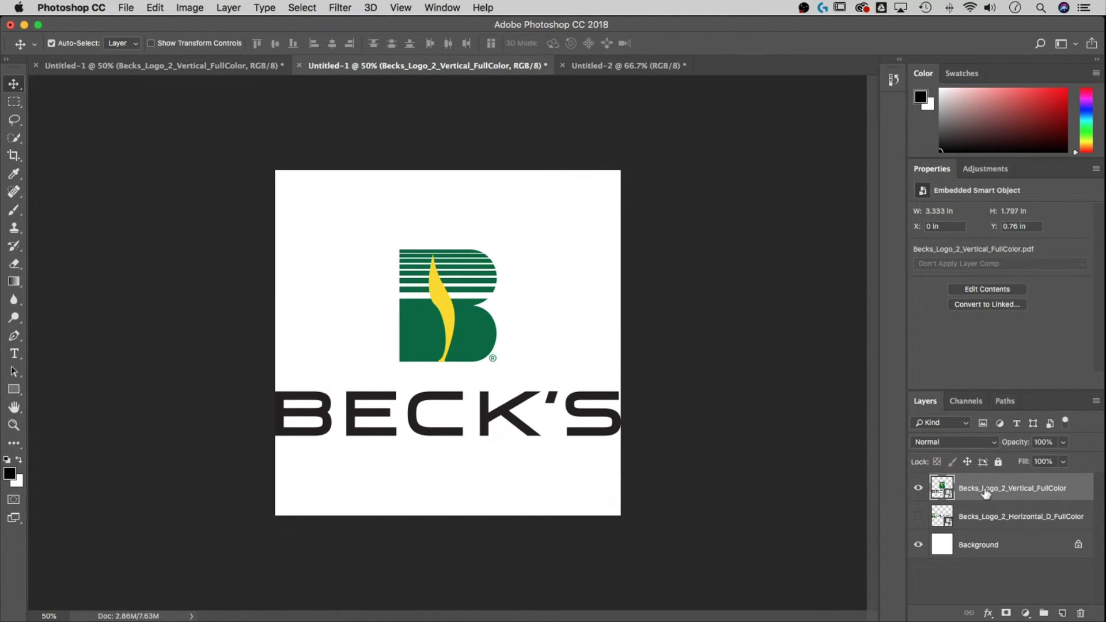
pyautogui.press('super+t')
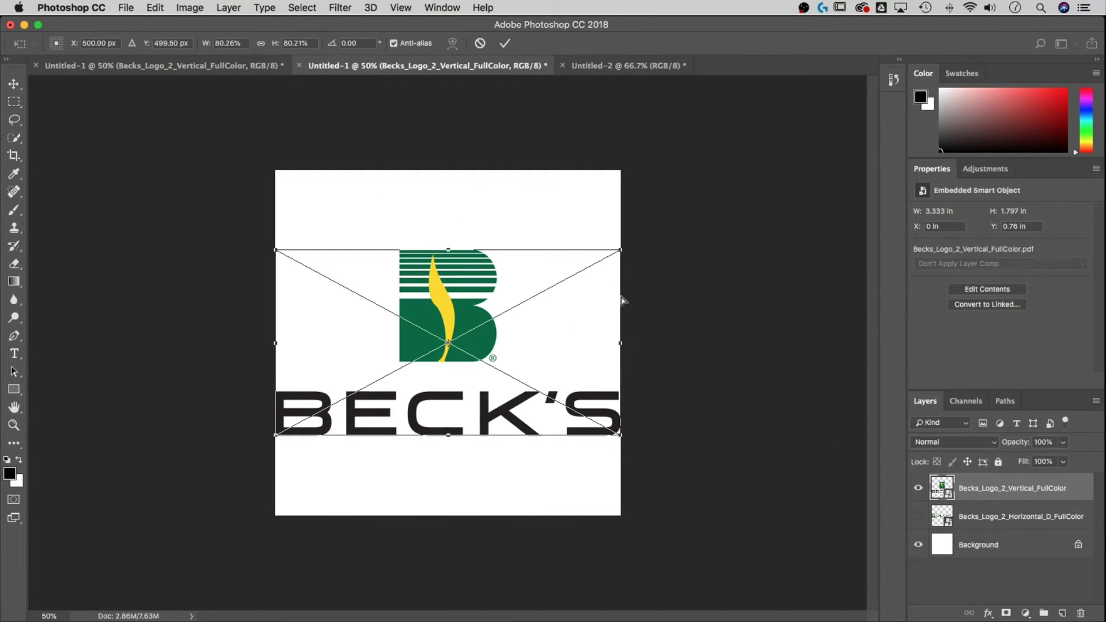
pyautogui.moveTo(621, 250); pyautogui.dragTo(578, 264)
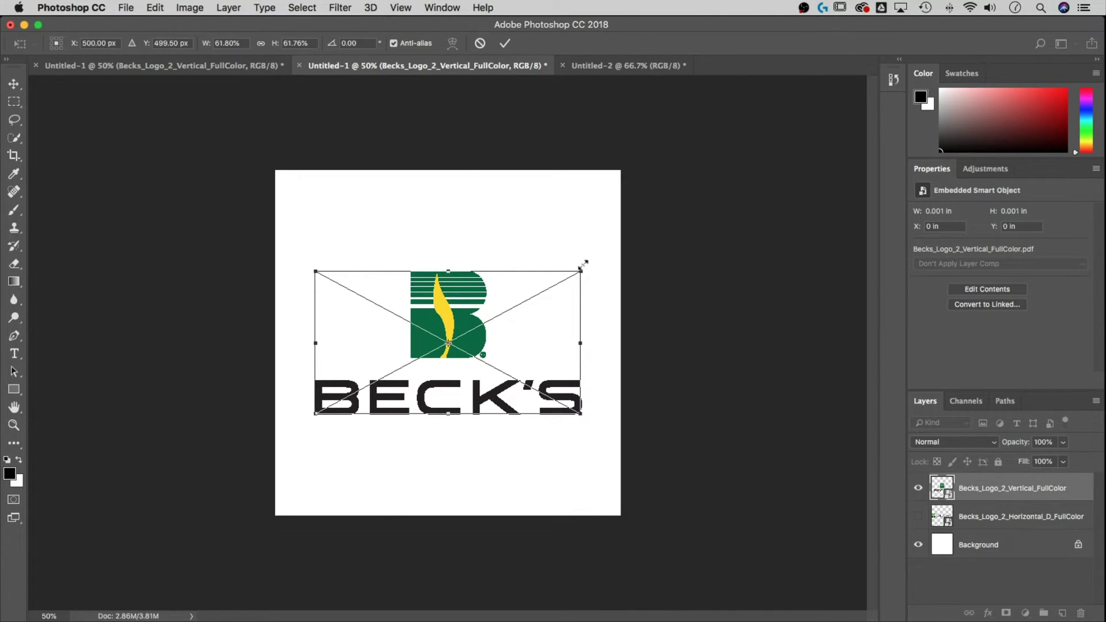
pyautogui.press('Return')
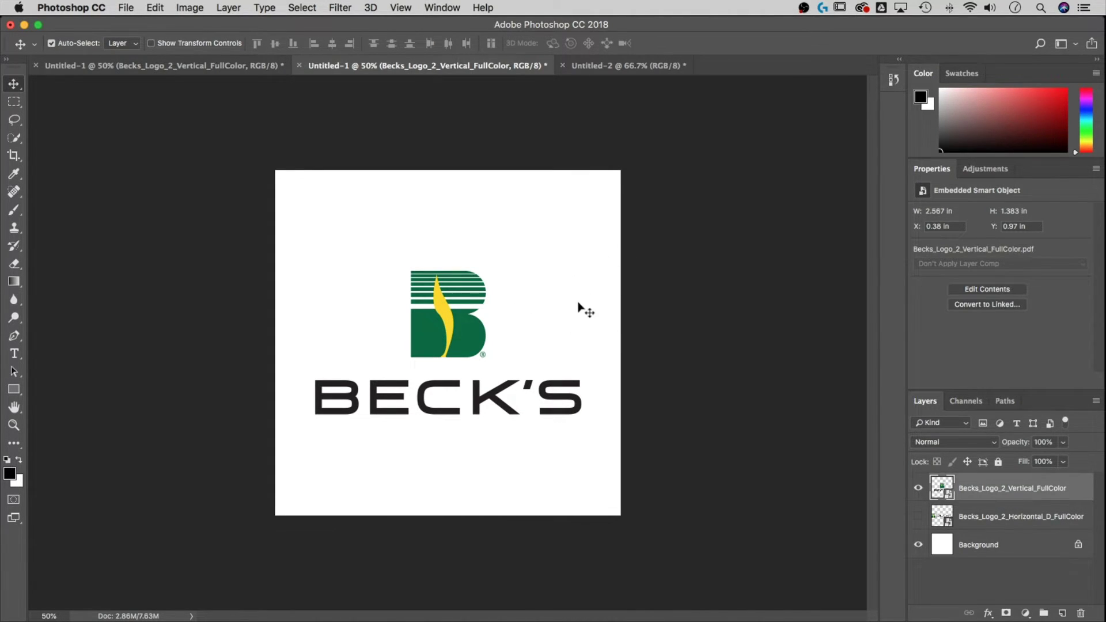
# - Hide the vertical logo layer, show the horizontal logo layer again and select it
pyautogui.click(919, 488)
pyautogui.click(918, 516)
pyautogui.click(996, 518)
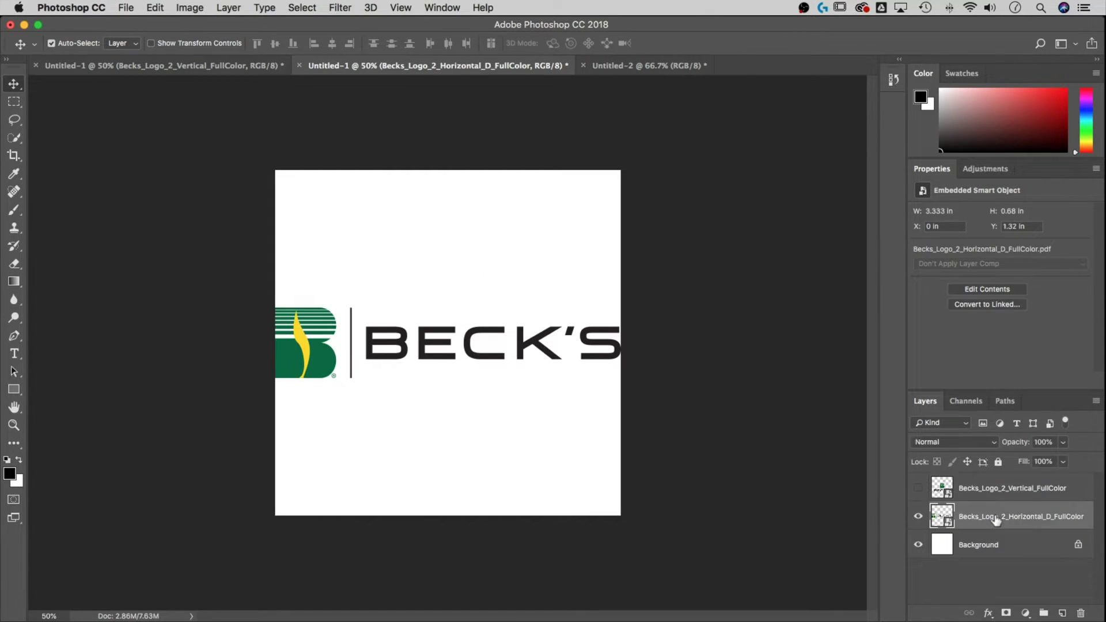
# - Scale the horizontal logo down around its center to about 50%, leaving margins at the sides of the square document
pyautogui.press('super')
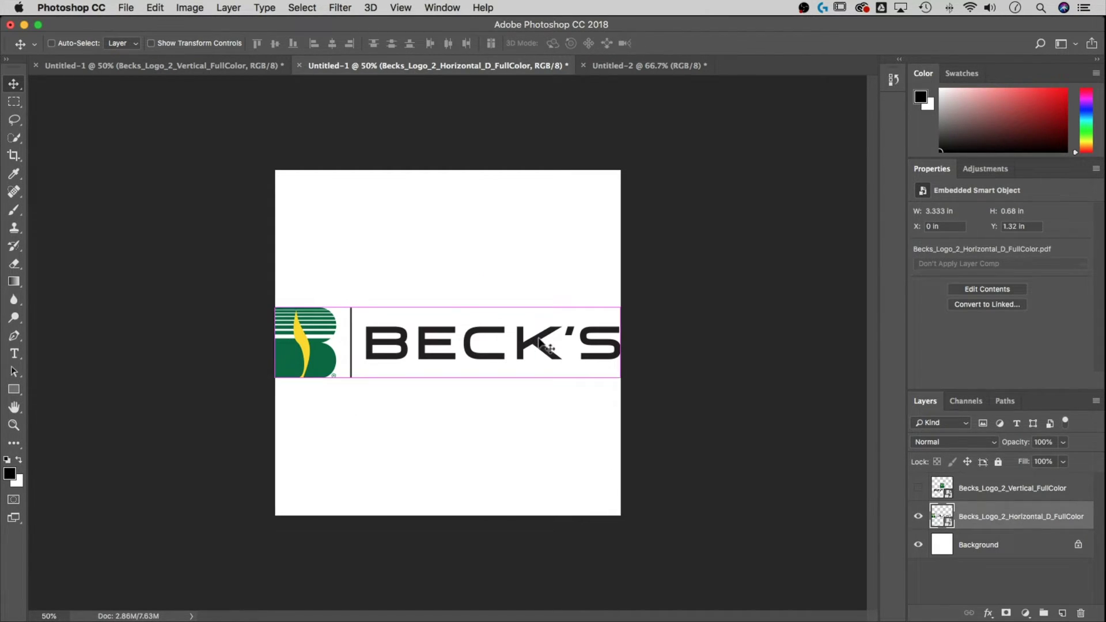
pyautogui.press('super+t')
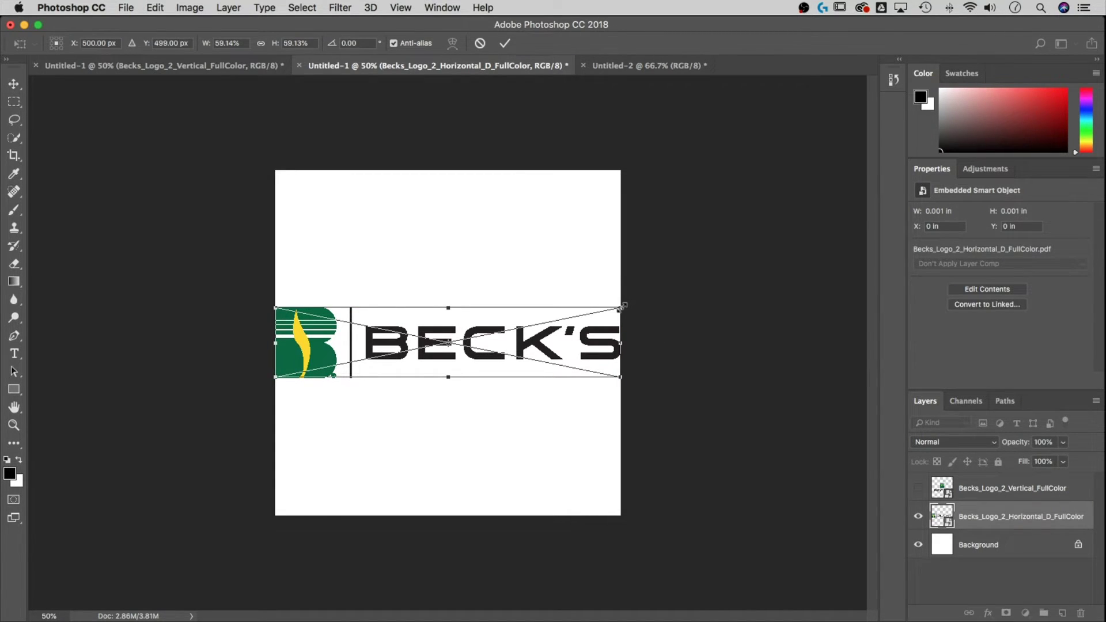
pyautogui.moveTo(622, 307); pyautogui.dragTo(594, 313)
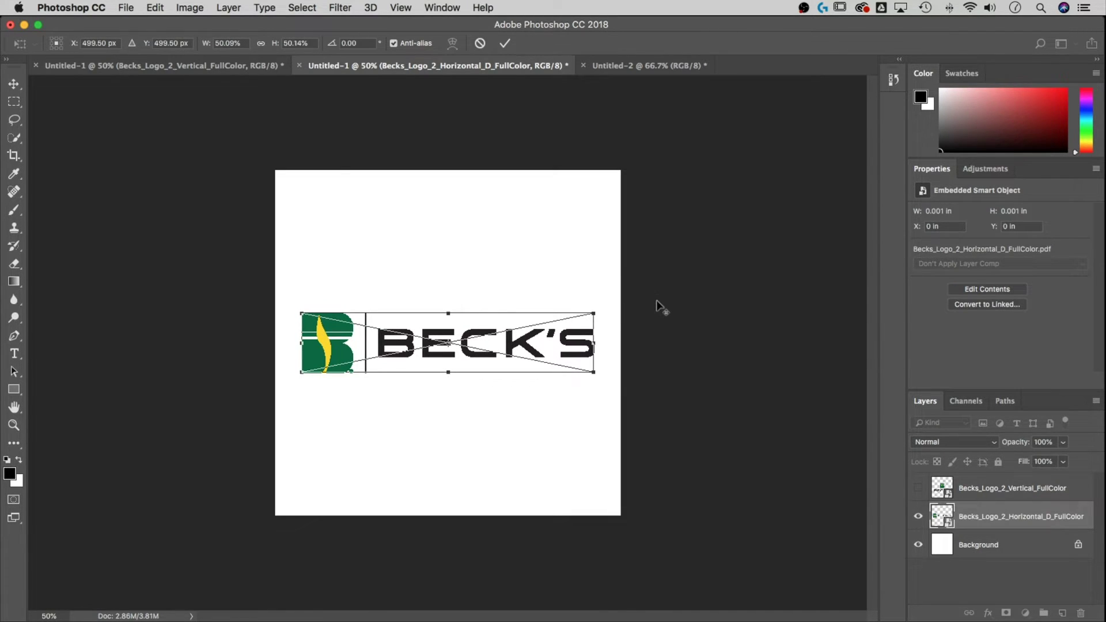
pyautogui.press('Return')
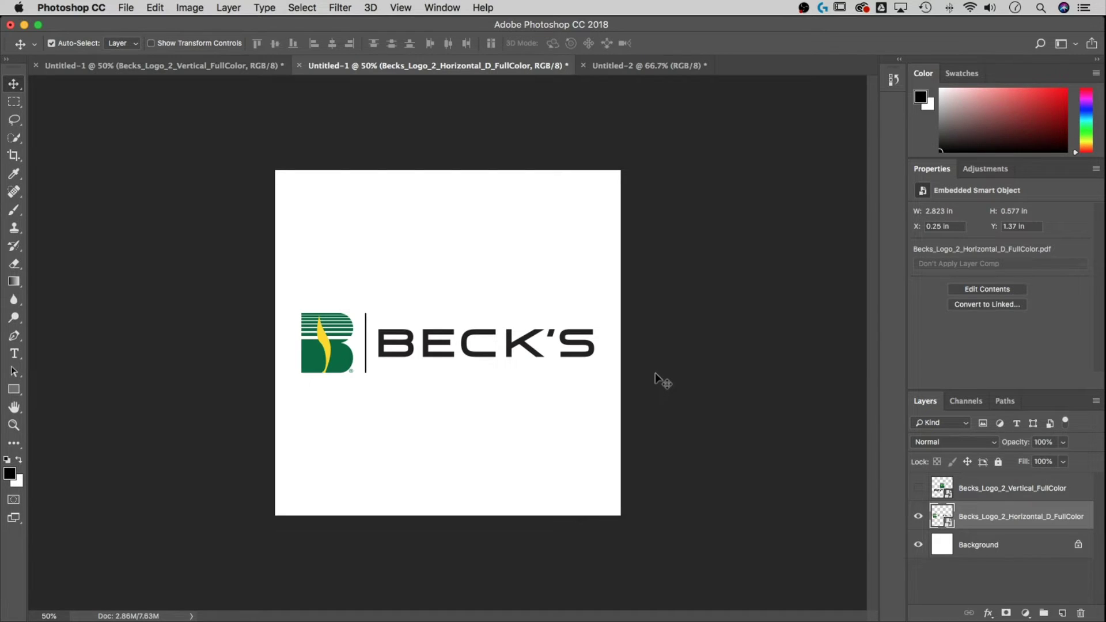
# - Alternate the visibility of the horizontal and vertical logo layers to compare them, ending with only the vertical logo shown
pyautogui.click(919, 517)
pyautogui.click(918, 488)
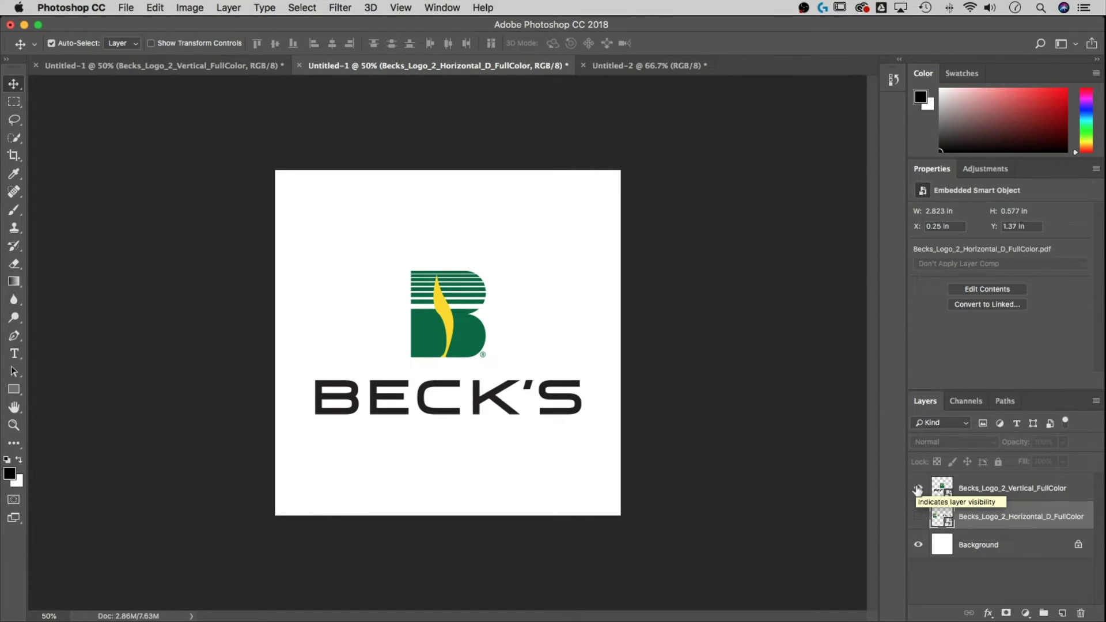
pyautogui.click(919, 488)
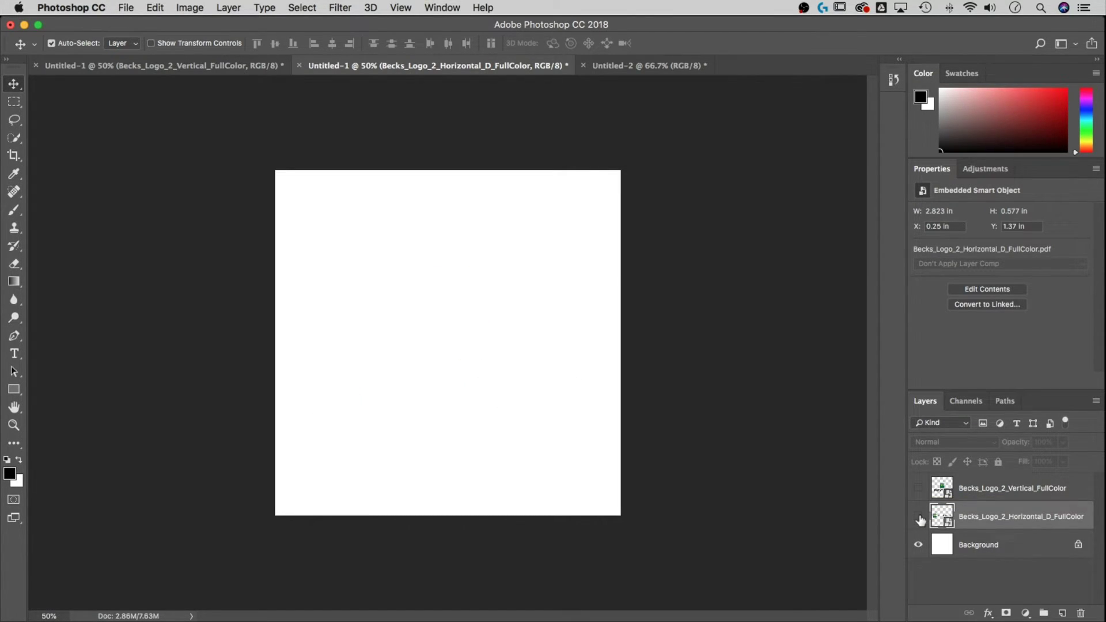
pyautogui.click(918, 517)
pyautogui.click(918, 517)
pyautogui.click(918, 488)
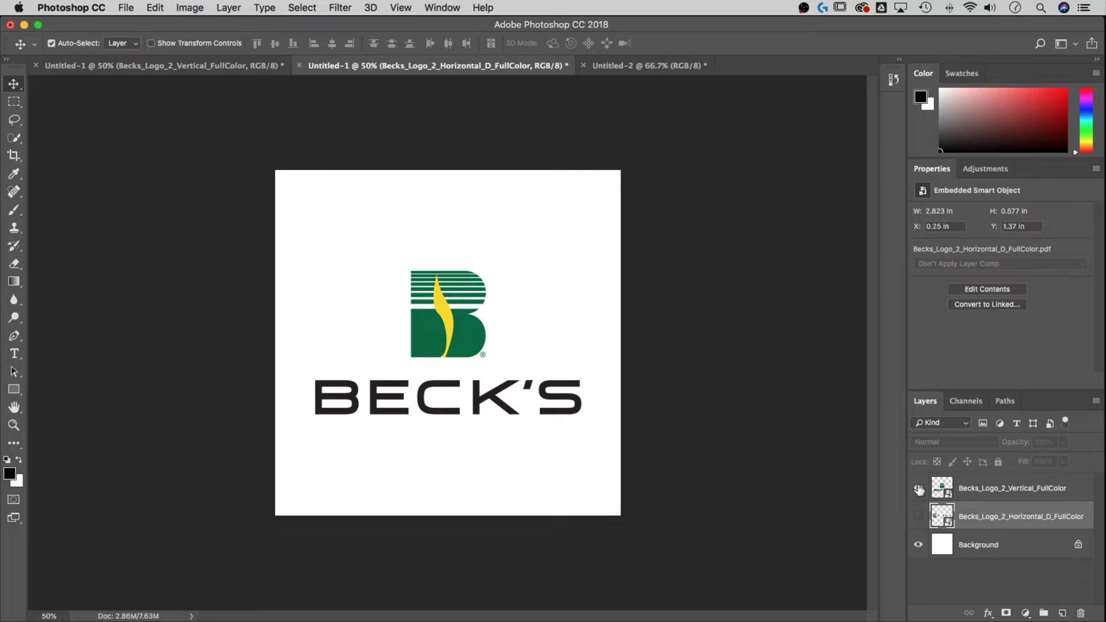
pyautogui.click(918, 488)
pyautogui.click(918, 516)
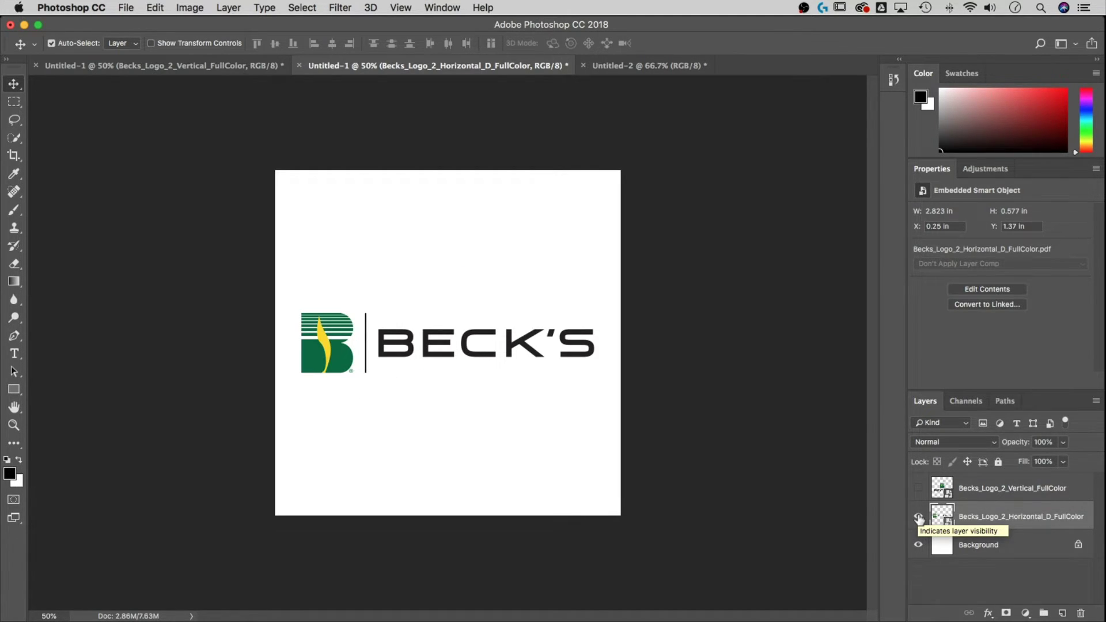
pyautogui.click(918, 516)
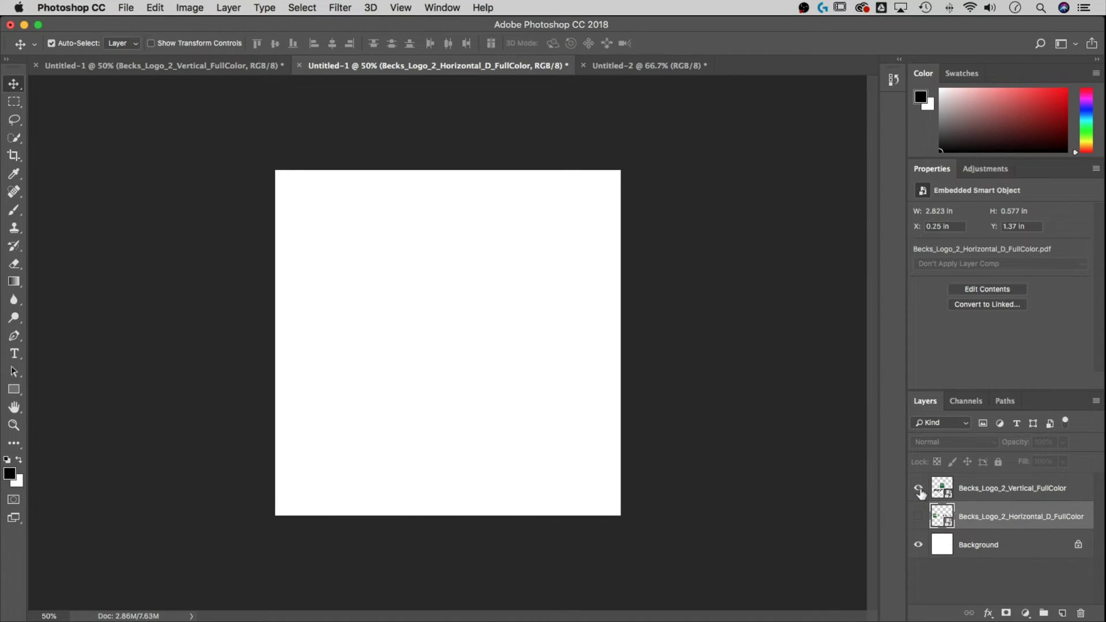
pyautogui.click(918, 488)
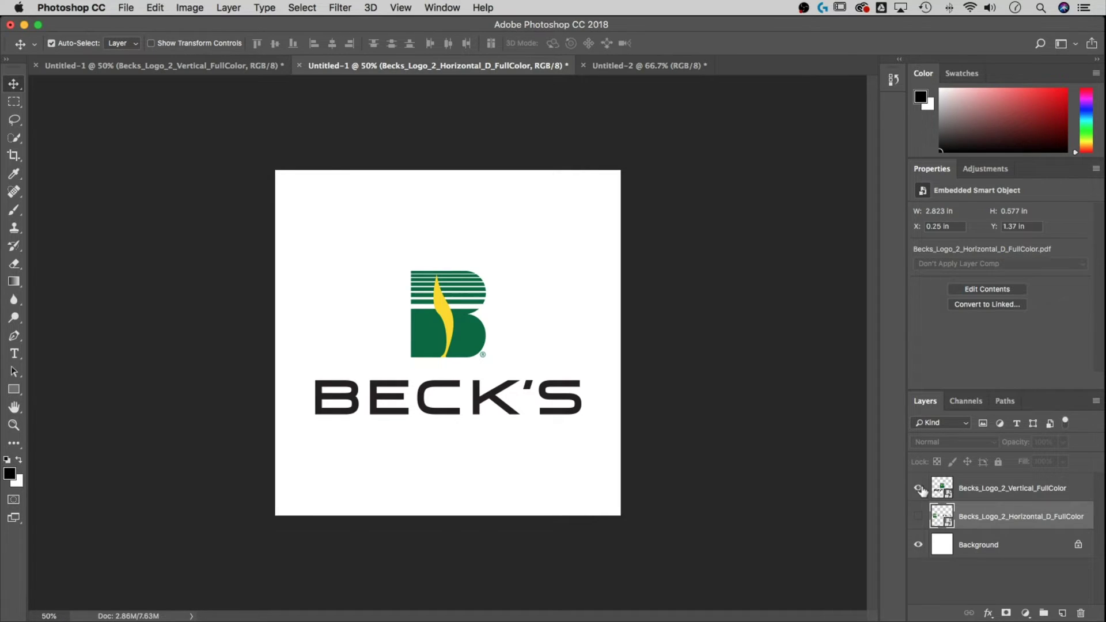
# - Place Becks_Logo_2_Horizontal_D_FullColor.pdf as an embedded smart object, cropped to Bounding Box, in the black Untitled-2 document
pyautogui.click(658, 74)
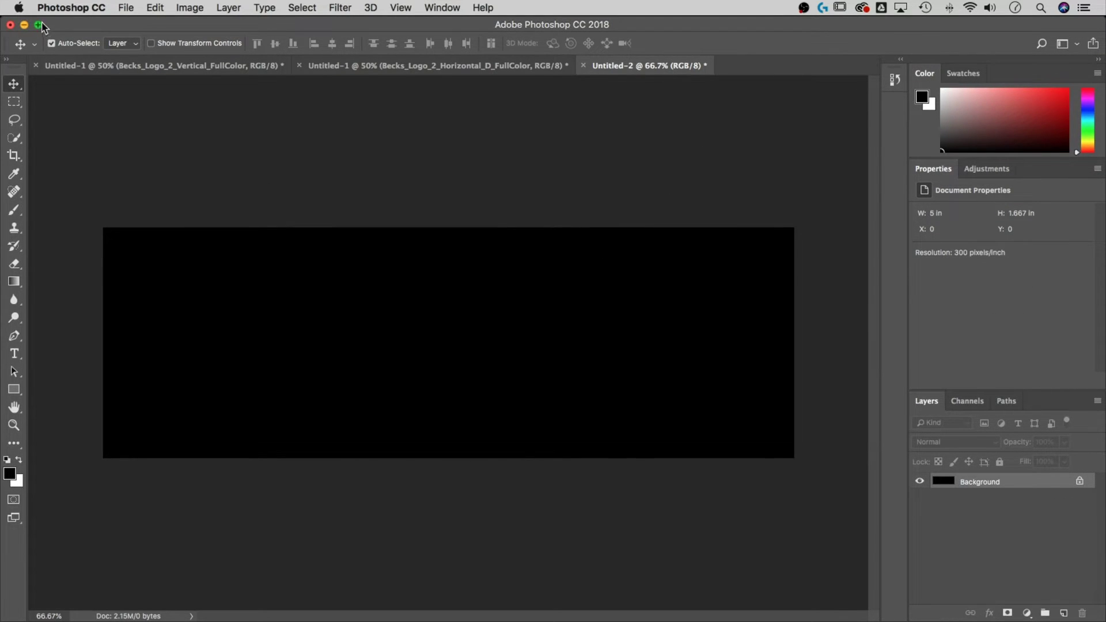
pyautogui.click(126, 8)
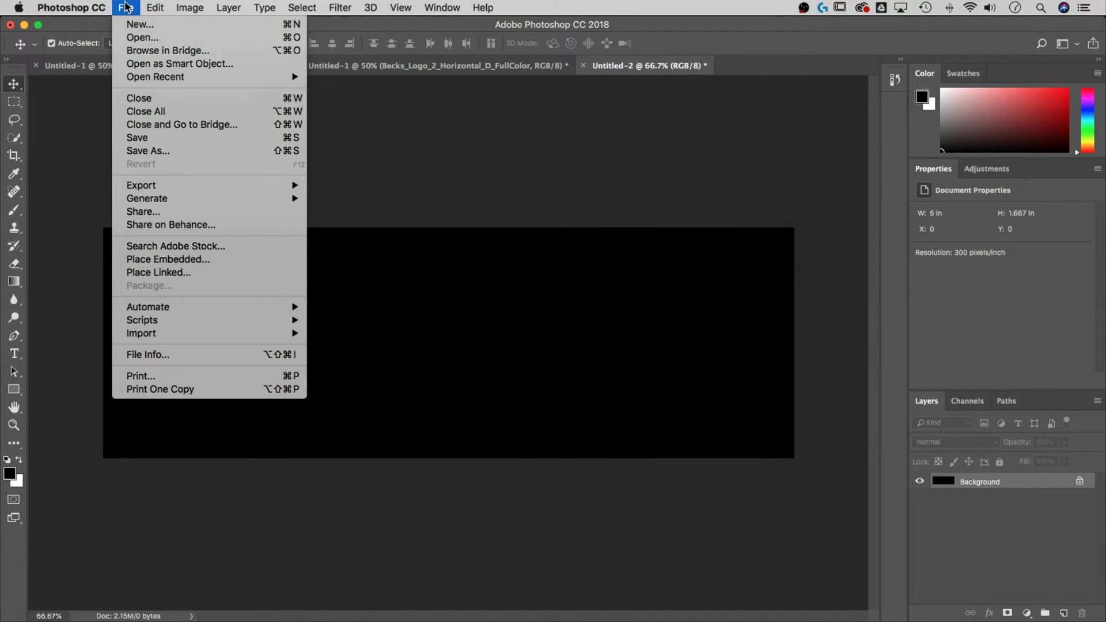
pyautogui.click(168, 260)
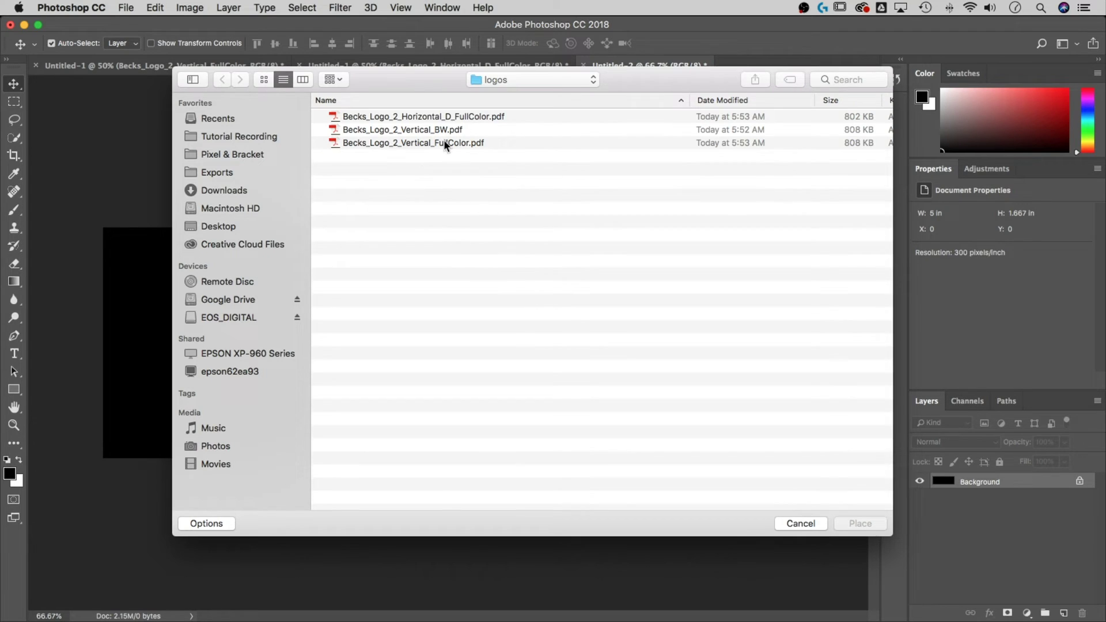
pyautogui.click(450, 116)
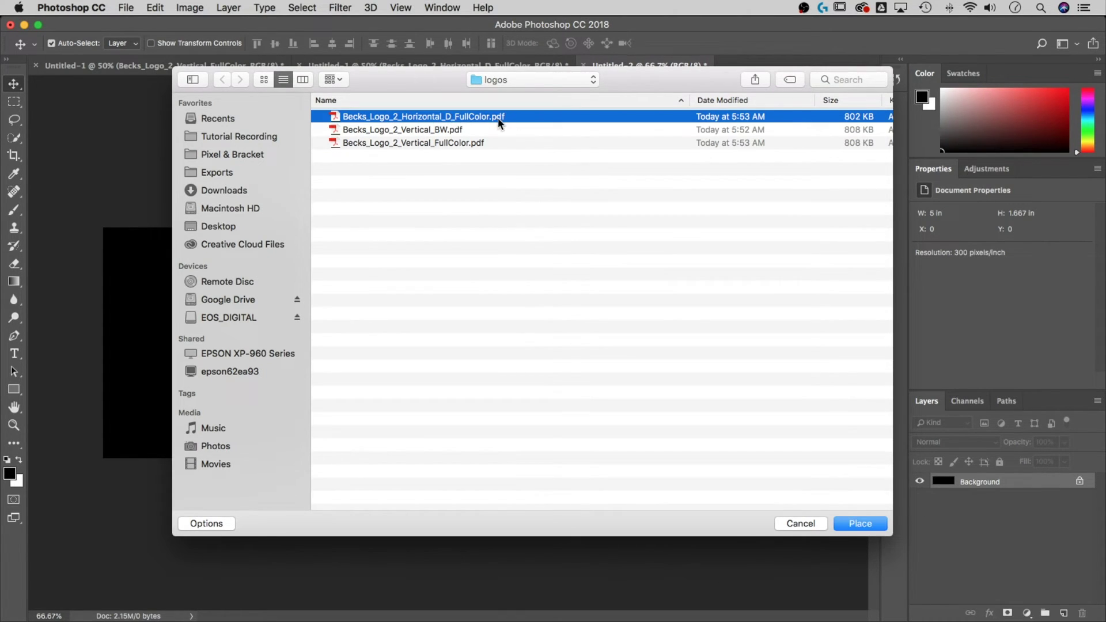
pyautogui.click(864, 521)
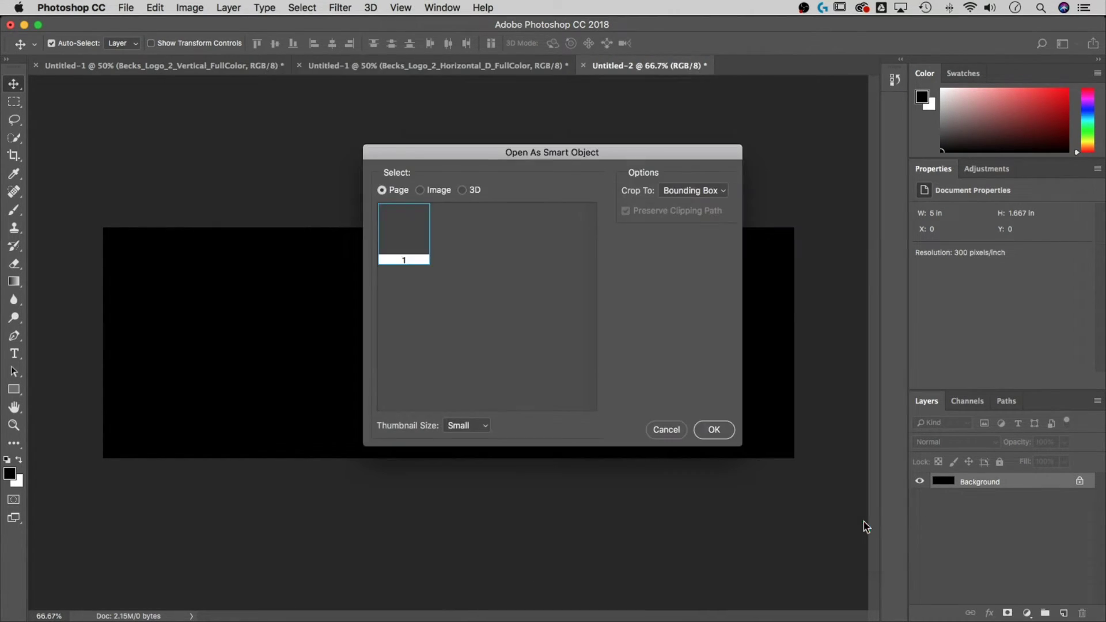
pyautogui.click(714, 430)
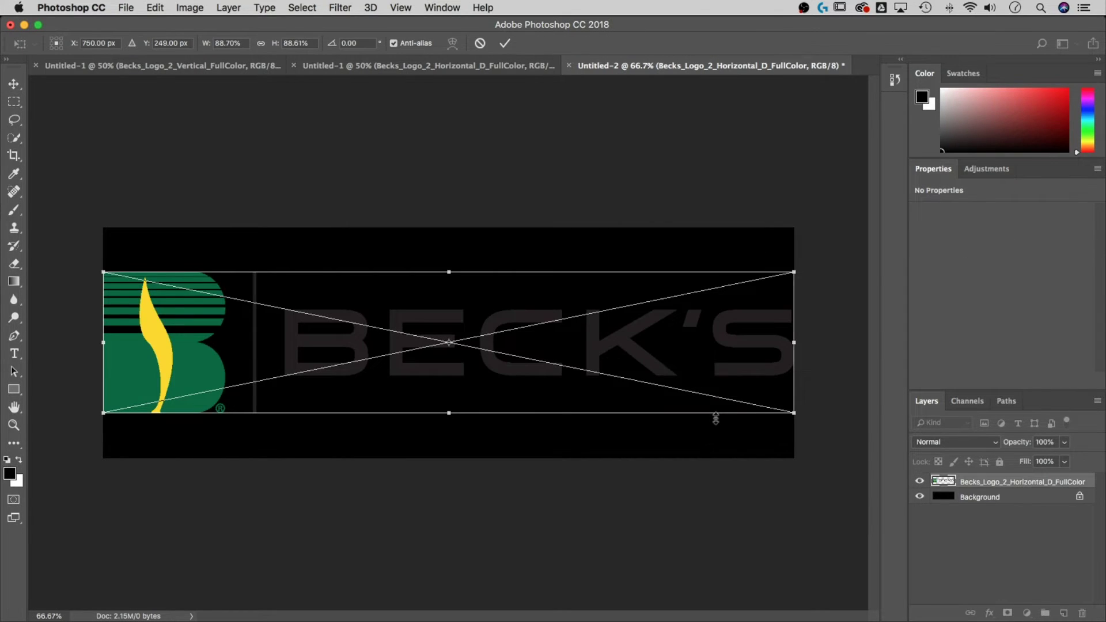
pyautogui.press('Return')
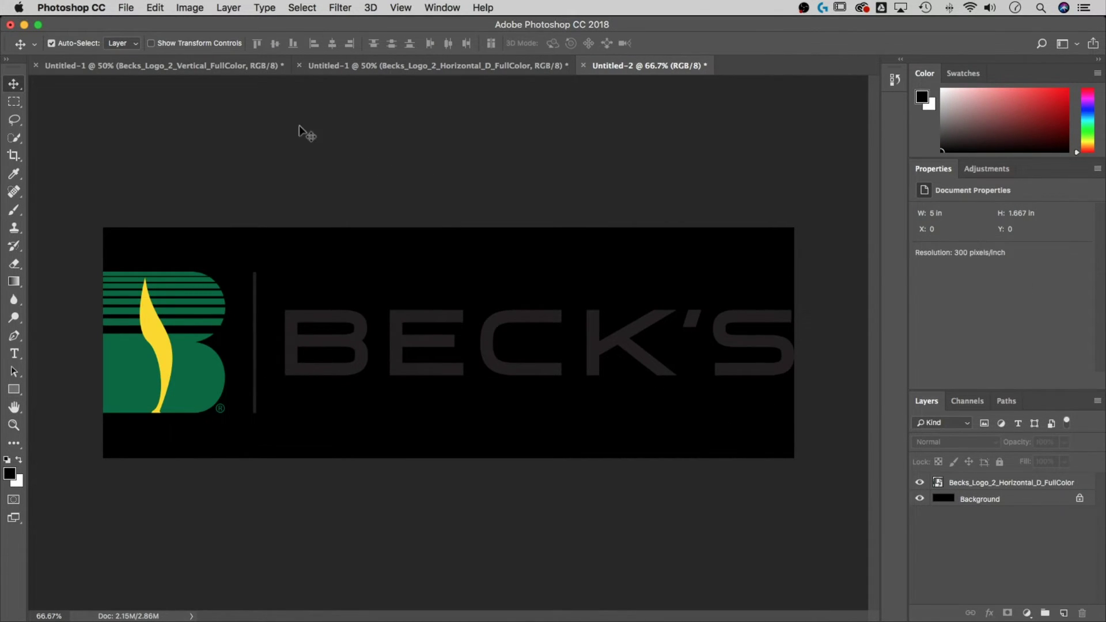
# - Place Becks_Logo_2_HorizontalD_BW.pdf as an embedded smart object, cropped to Bounding Box, above the full-color logo
pyautogui.click(126, 7)
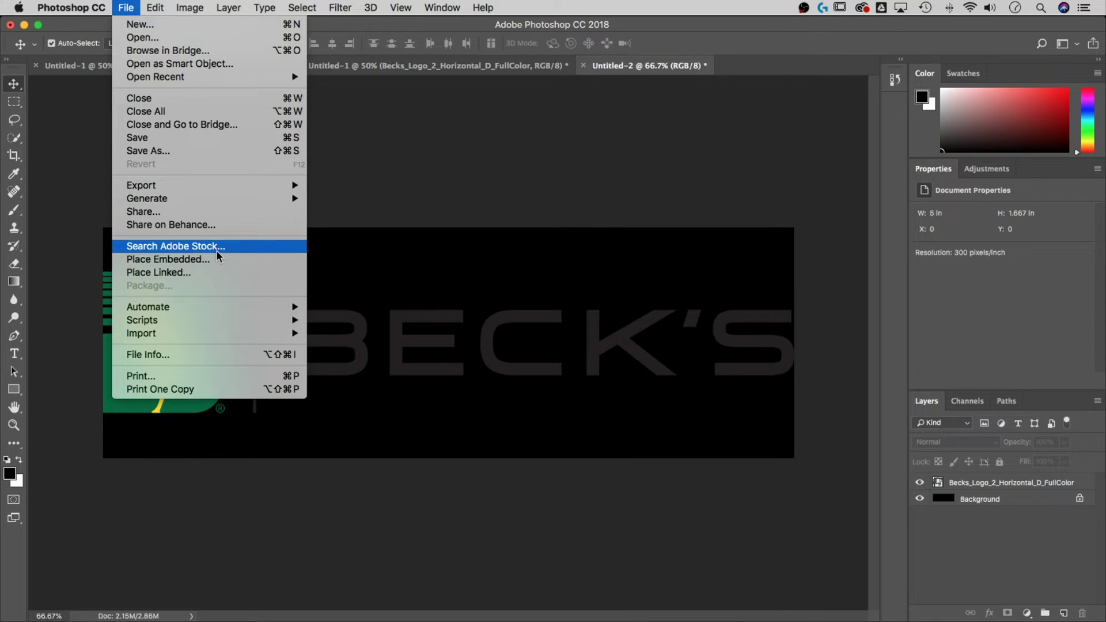
pyautogui.click(190, 260)
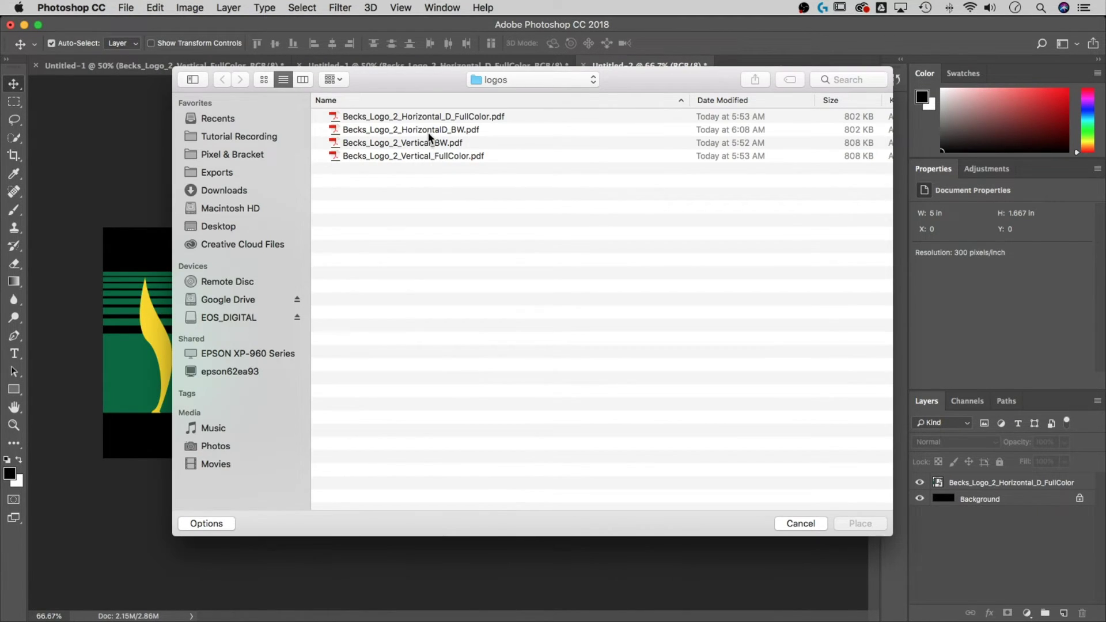
pyautogui.click(429, 133)
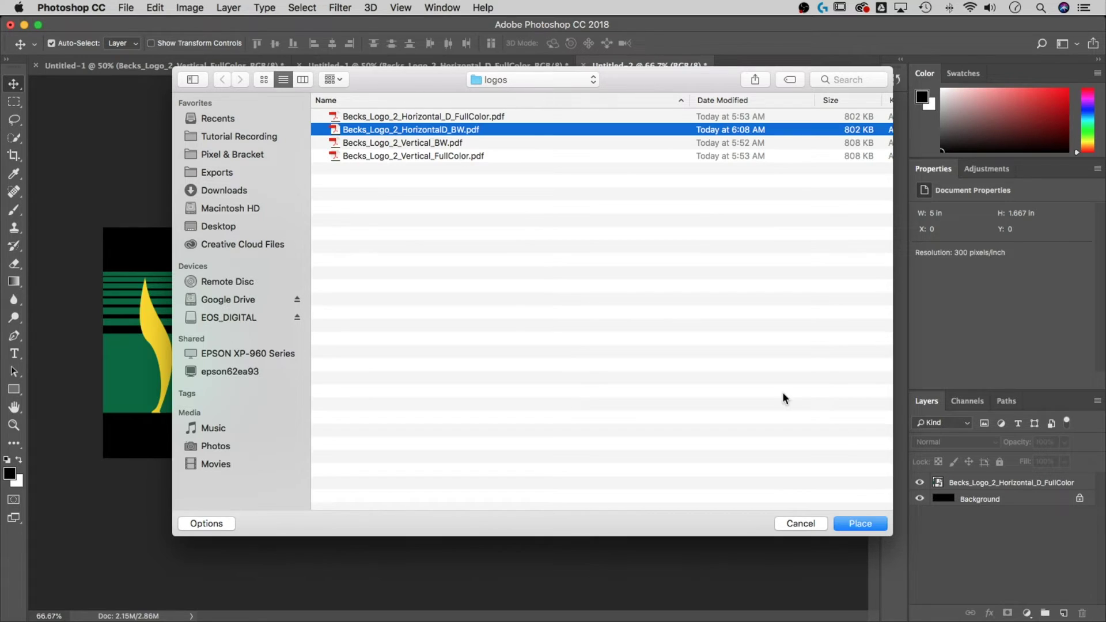
pyautogui.click(860, 524)
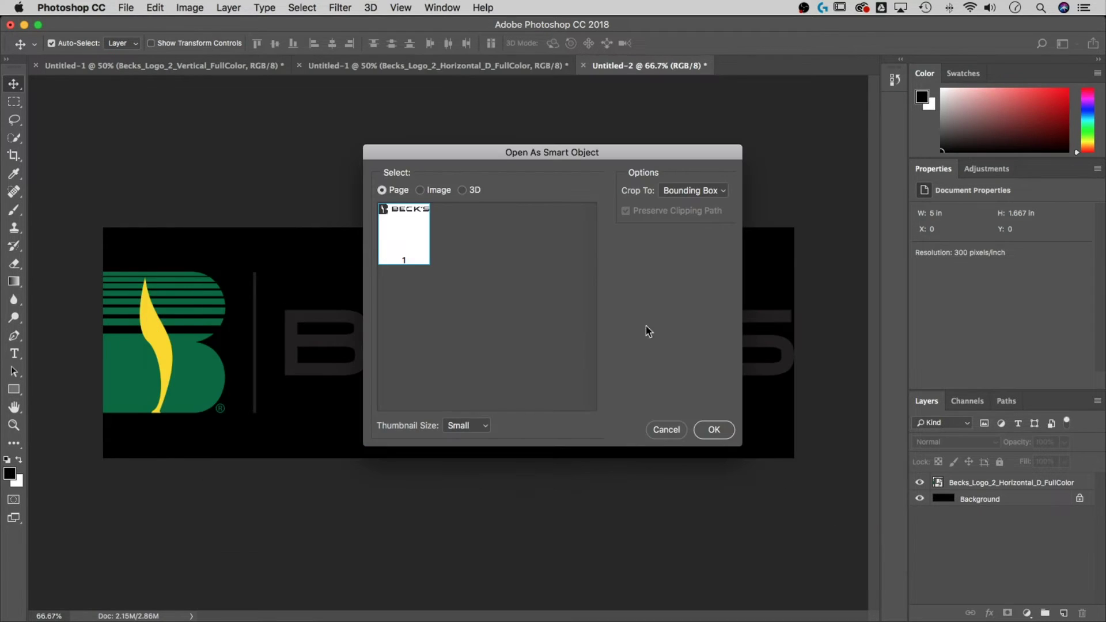
pyautogui.click(714, 429)
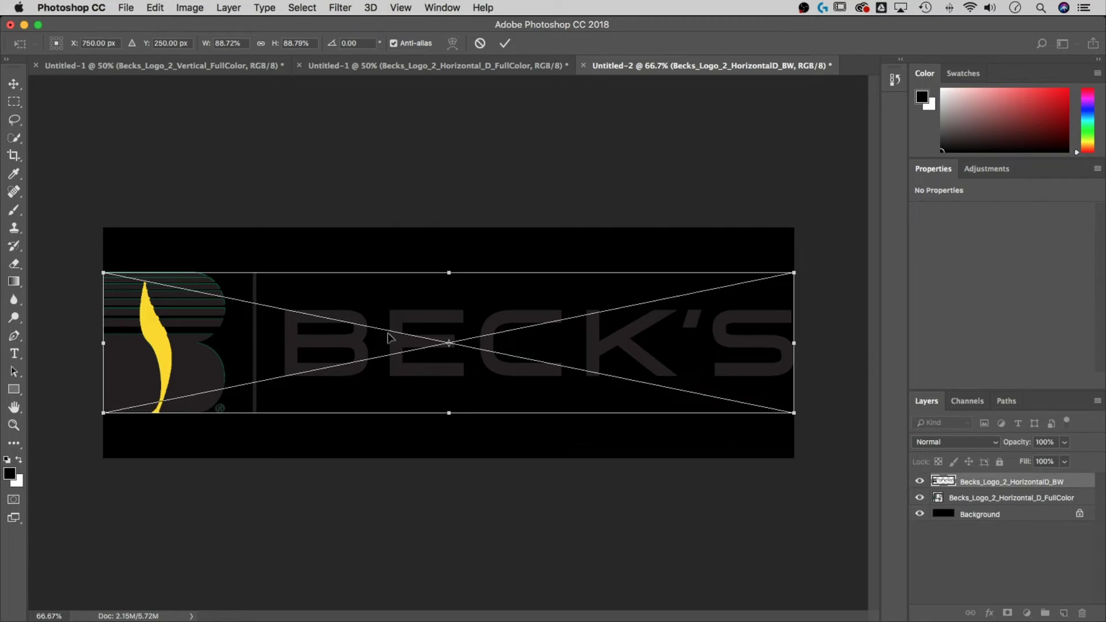
pyautogui.press('Return')
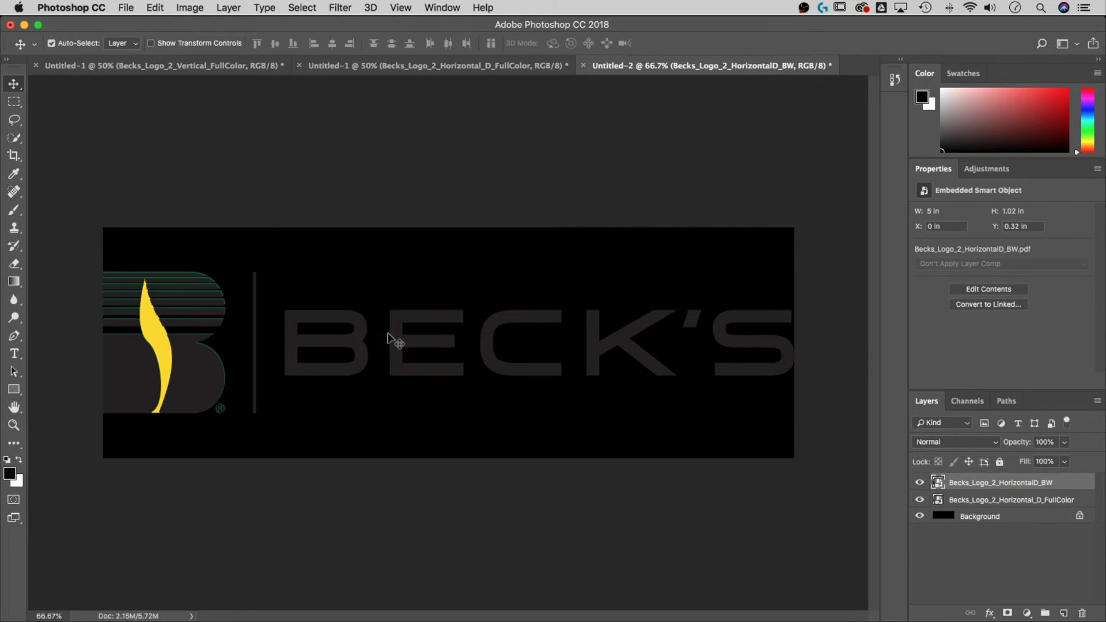
# - Select both horizontal logo layers and scale them down together around their center to about 83%
pyautogui.keyDown('shift'); pyautogui.click(1063, 500); pyautogui.keyUp('shift')
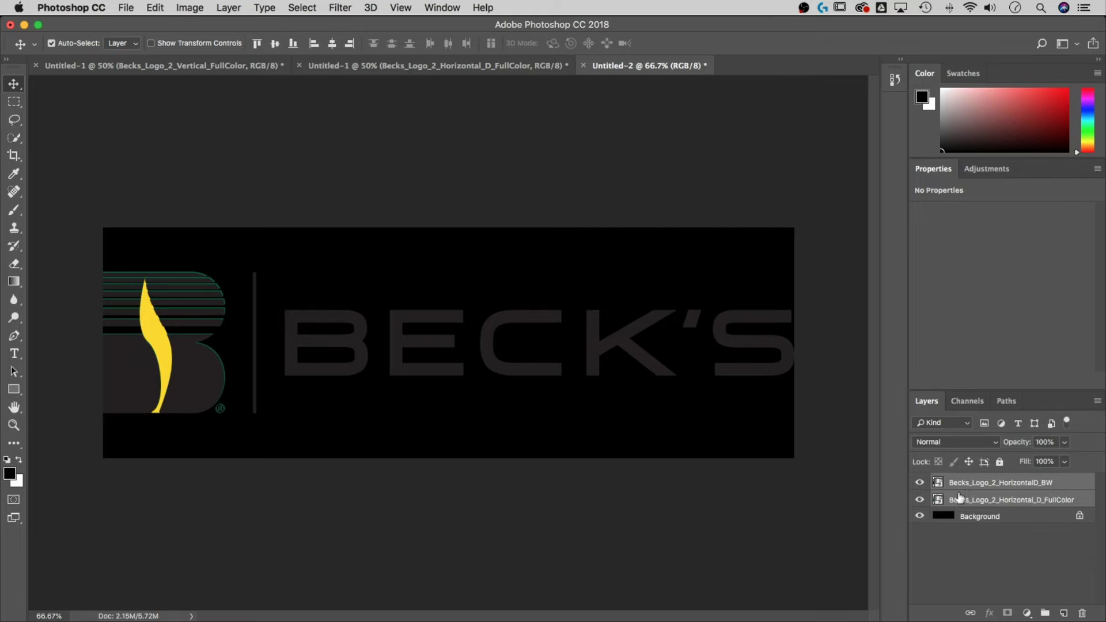
pyautogui.press('super+t')
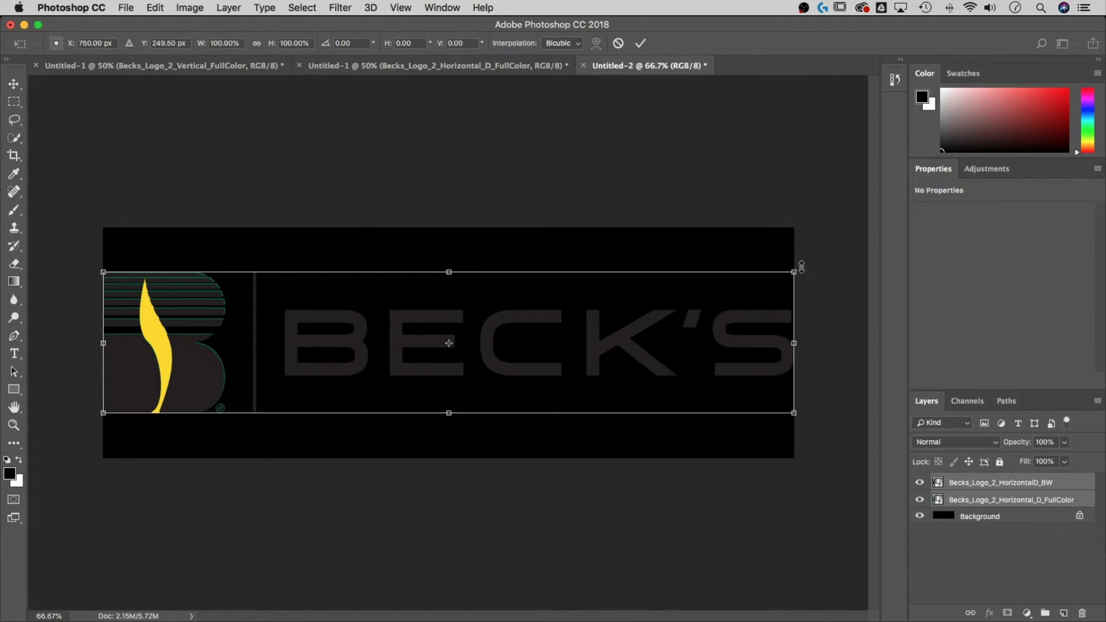
pyautogui.moveTo(797, 269); pyautogui.dragTo(738, 274)
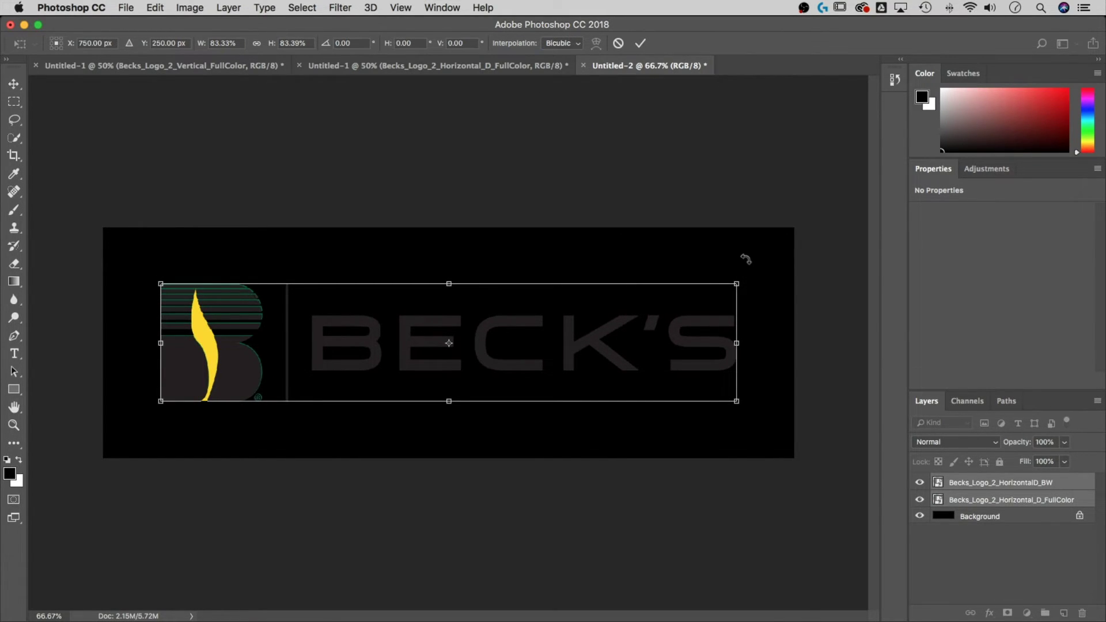
pyautogui.press('Return')
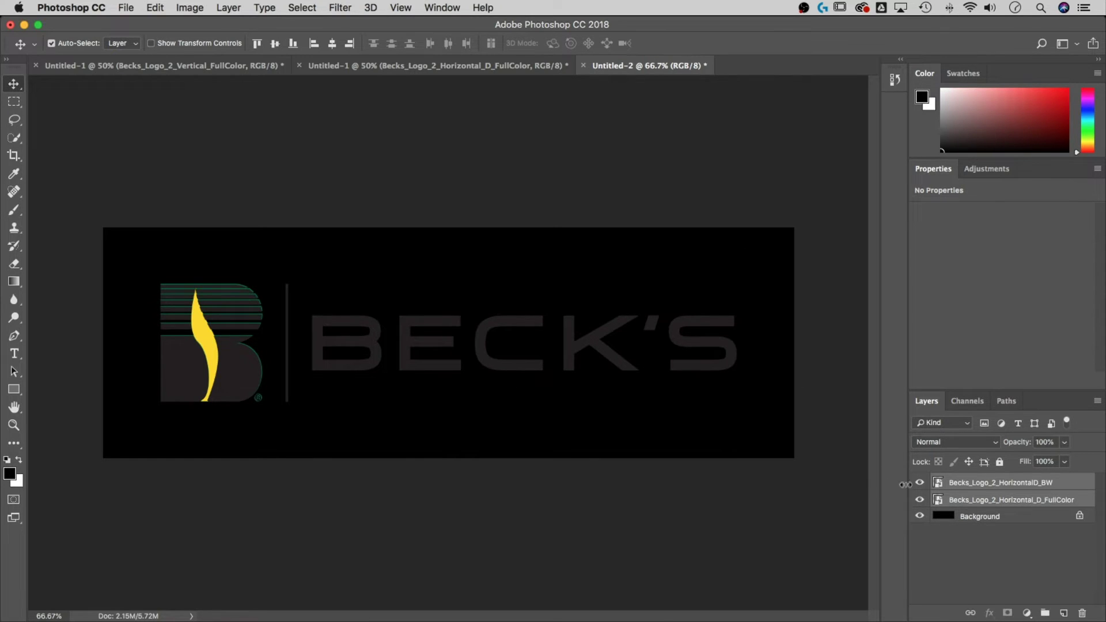
# - Compare the full-color and BW logos on the black background by alternating the visibility of their layers
pyautogui.click(998, 488)
pyautogui.click(920, 482)
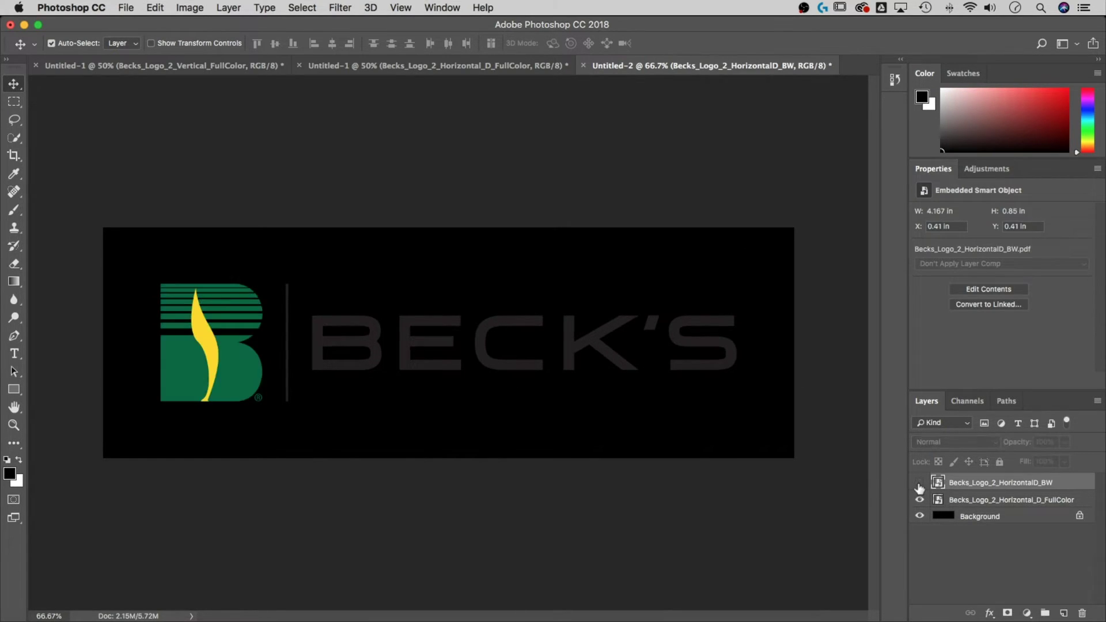
pyautogui.click(1009, 500)
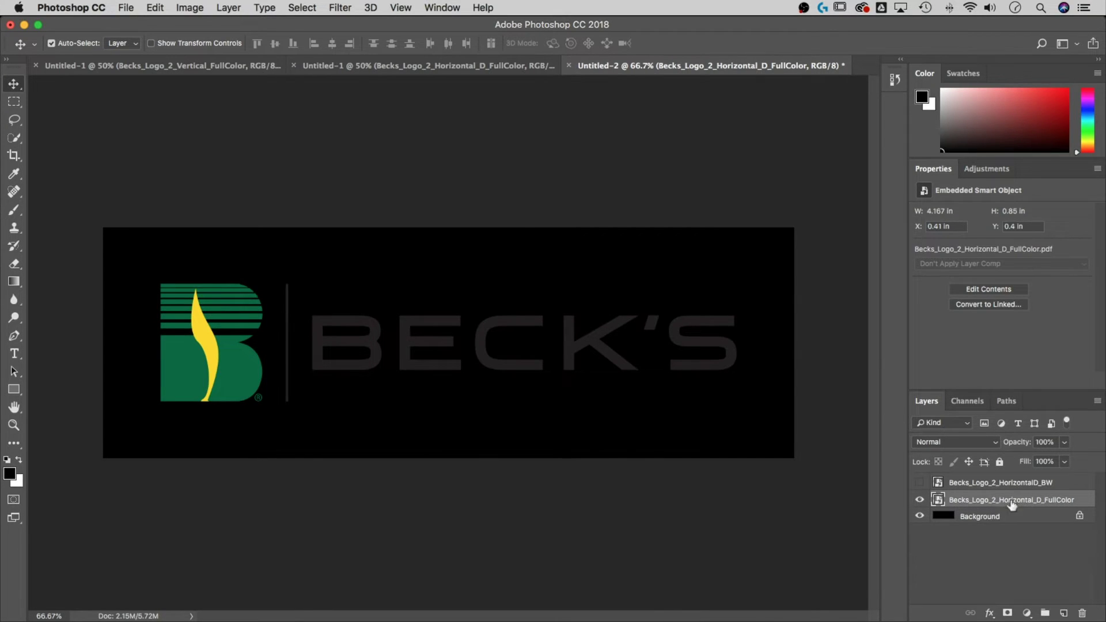
pyautogui.click(919, 500)
pyautogui.click(919, 482)
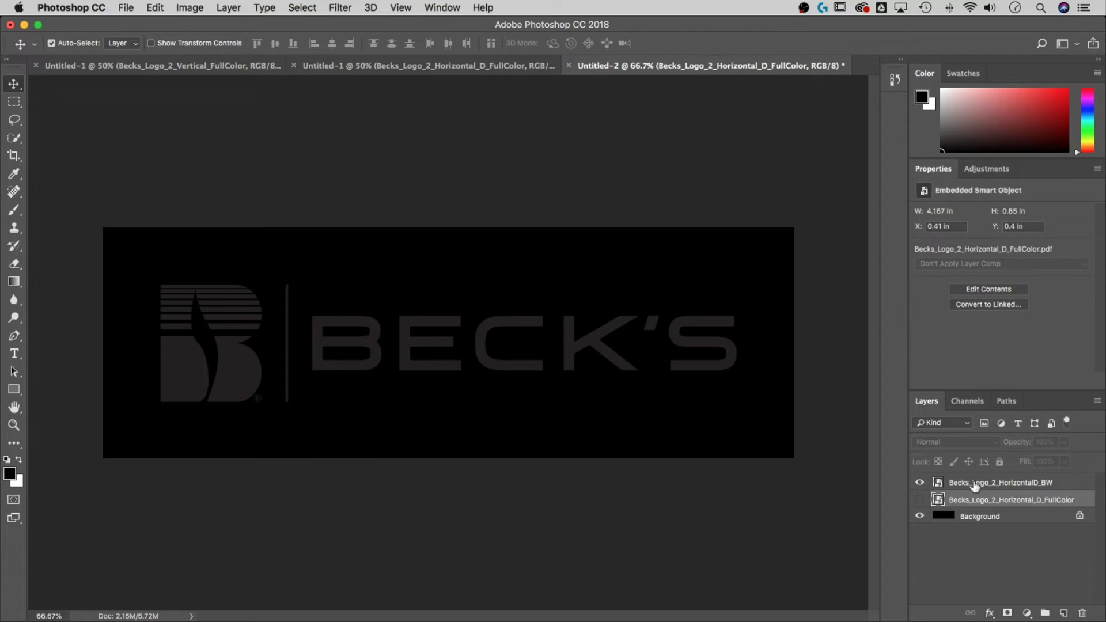
pyautogui.click(919, 482)
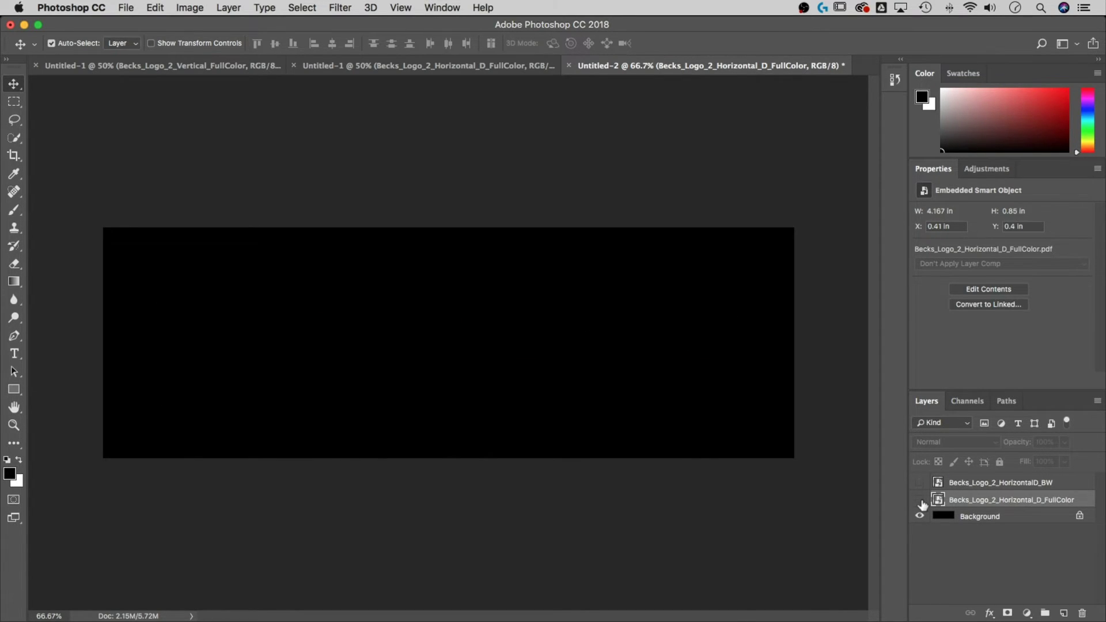
pyautogui.click(919, 500)
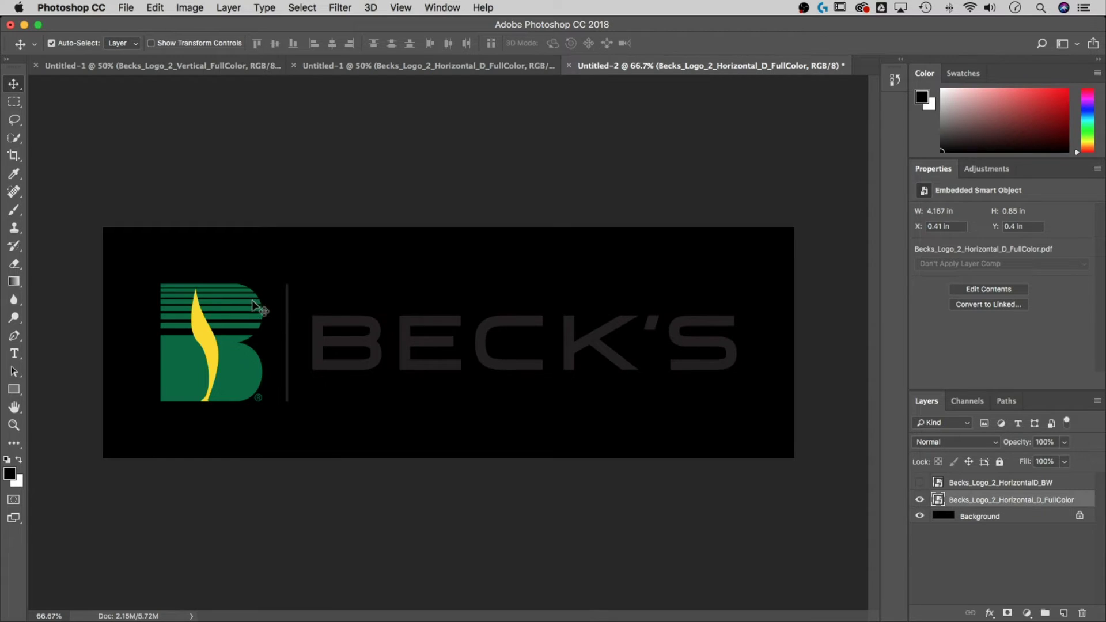
# - Hide the Becks_Logo_2_Horizontal_D_FullColor layer, then show and select the Becks_Logo_2_HorizontalD_BW layer
pyautogui.click(920, 500)
pyautogui.click(919, 482)
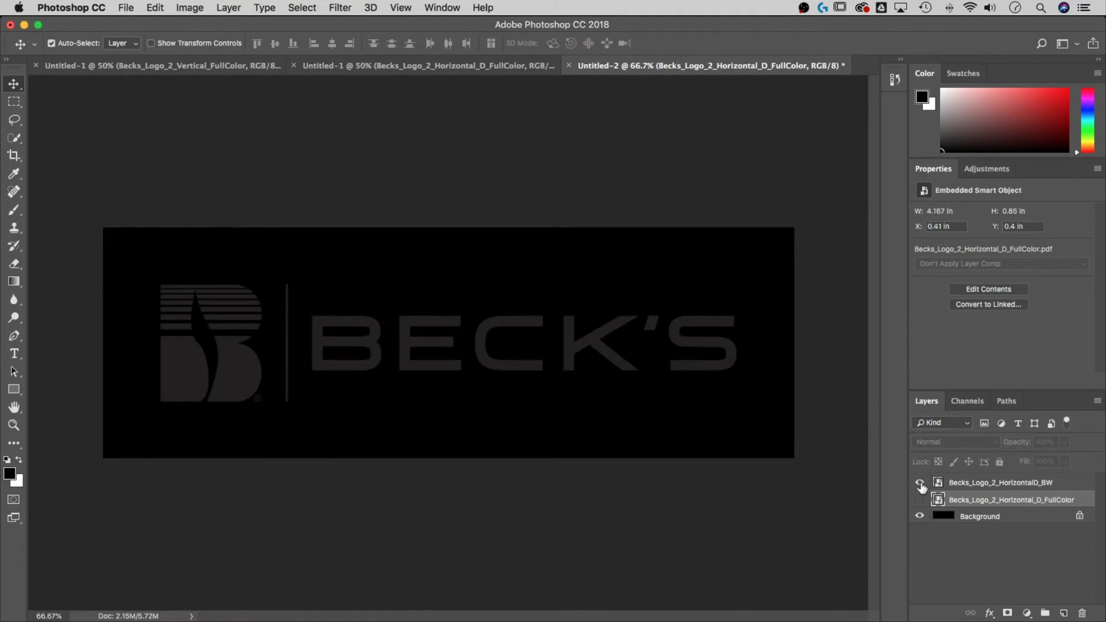
pyautogui.click(978, 484)
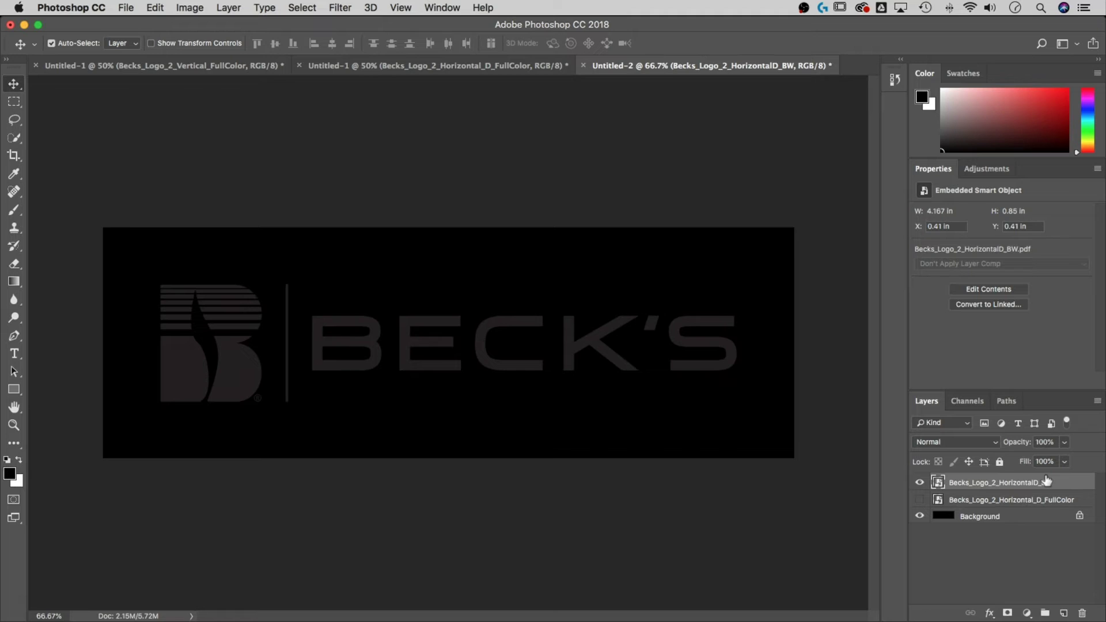
# - Add a Color Overlay in white (#ffffff) with Normal blend mode and 100% opacity to the BW logo layer
pyautogui.doubleClick(1074, 483)
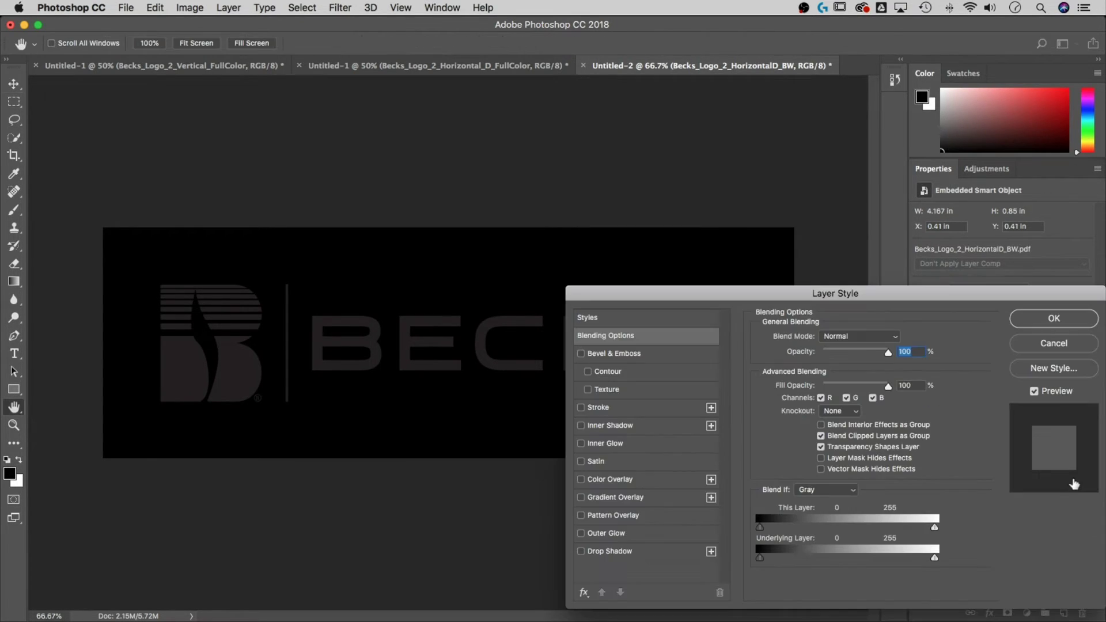
pyautogui.moveTo(818, 292); pyautogui.dragTo(532, 126)
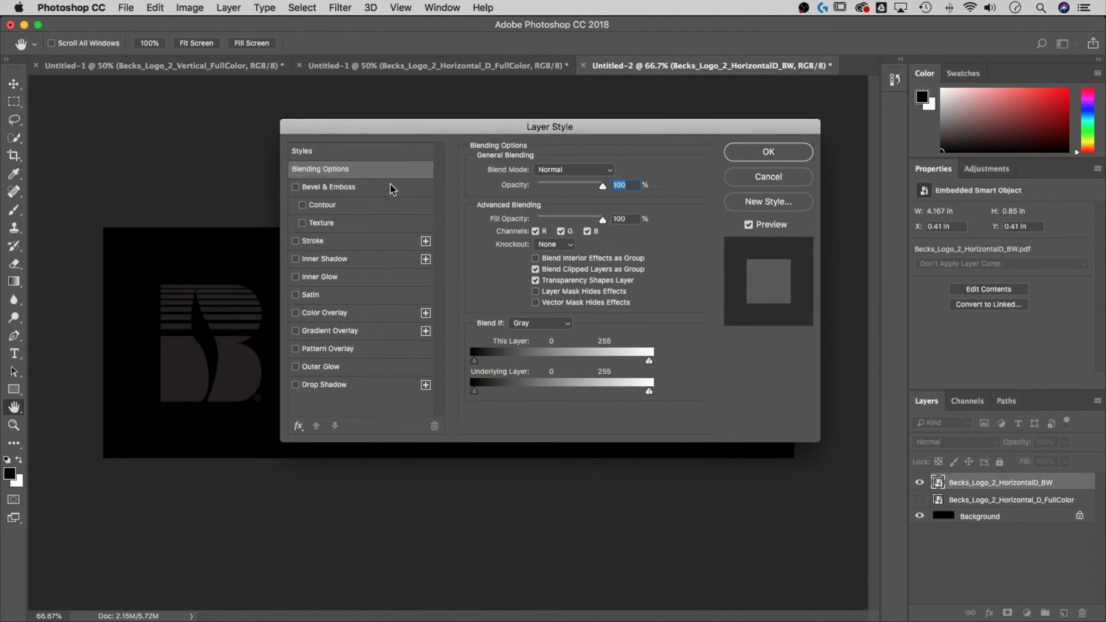
pyautogui.moveTo(371, 129); pyautogui.dragTo(528, 123)
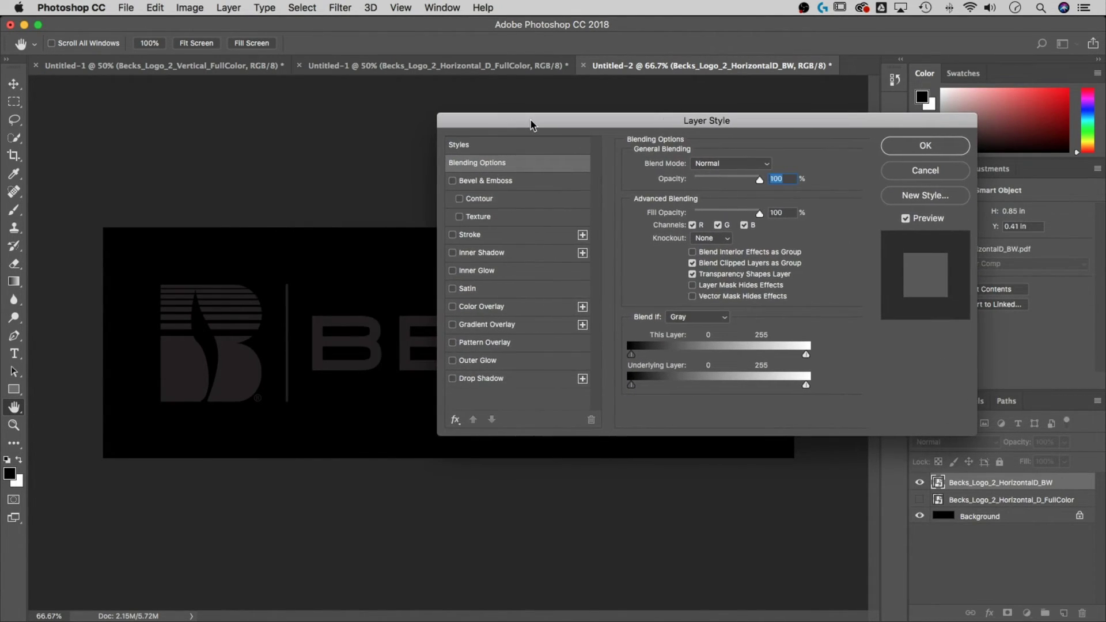
pyautogui.click(469, 308)
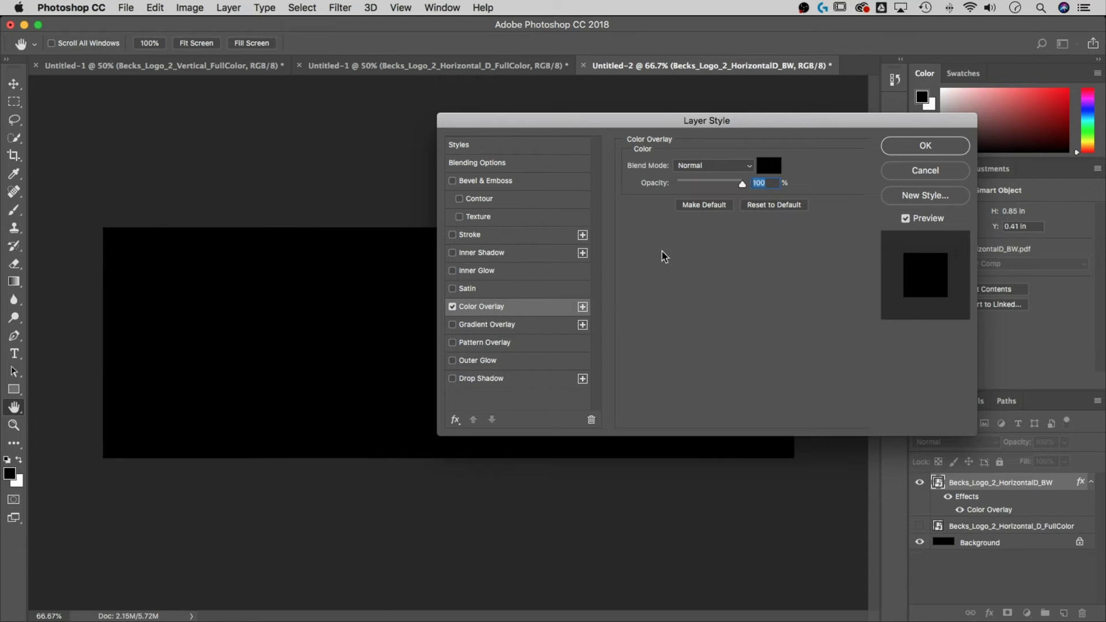
pyautogui.click(767, 166)
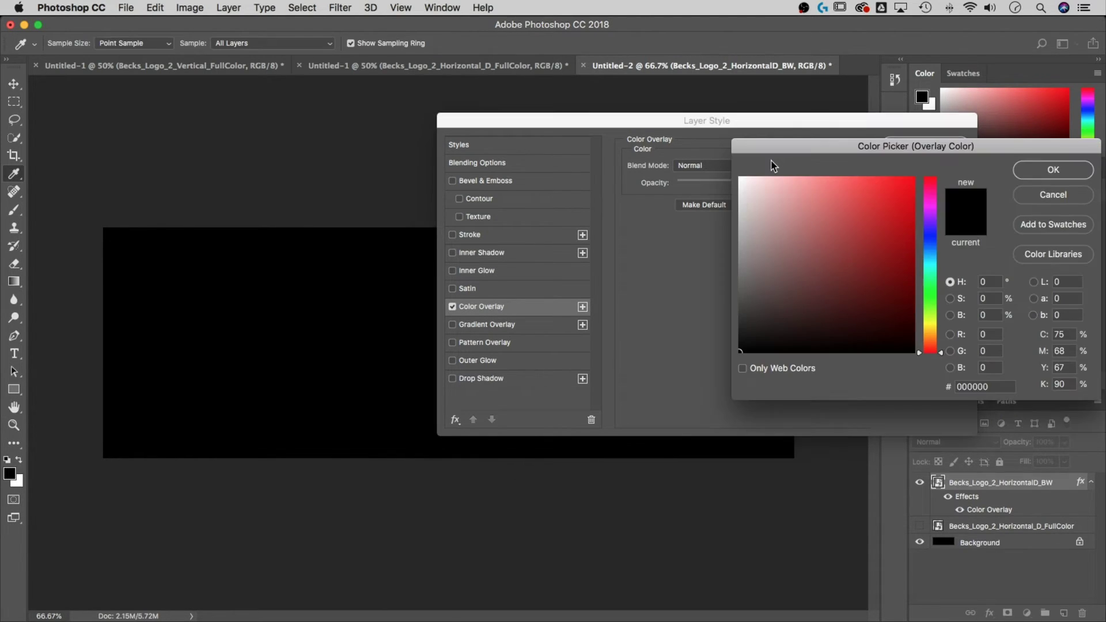
pyautogui.moveTo(808, 213)
pyautogui.mouseDown()
pyautogui.moveTo(884, 199)
pyautogui.moveTo(894, 182)
pyautogui.mouseUp()
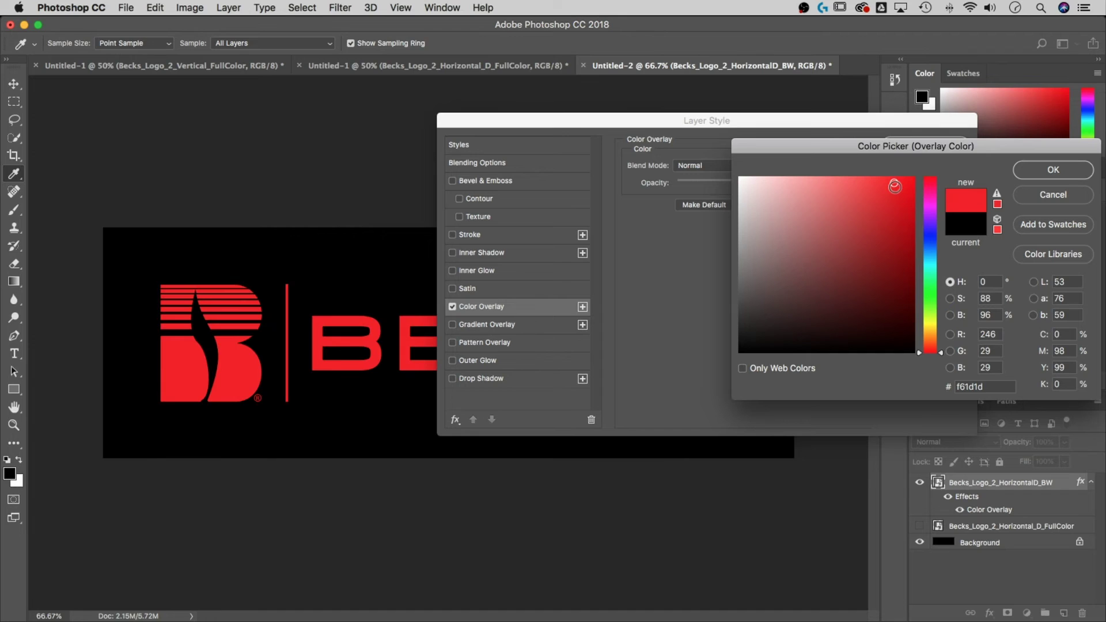
pyautogui.click(889, 218)
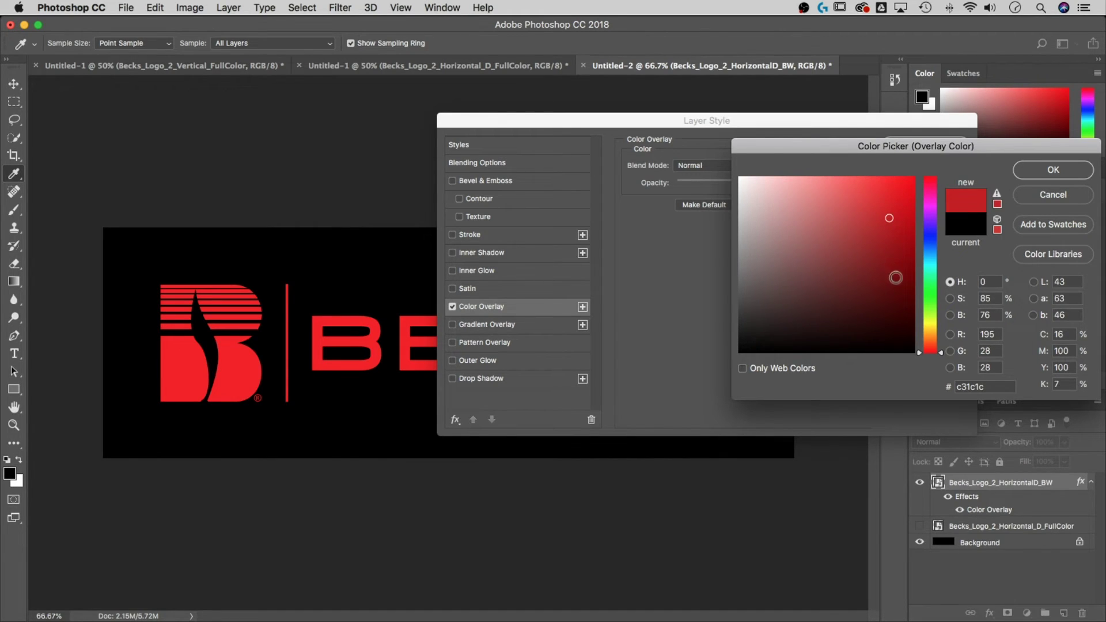
pyautogui.moveTo(928, 251)
pyautogui.mouseDown()
pyautogui.moveTo(928, 238)
pyautogui.moveTo(874, 236)
pyautogui.moveTo(760, 192)
pyautogui.moveTo(724, 164)
pyautogui.mouseUp()
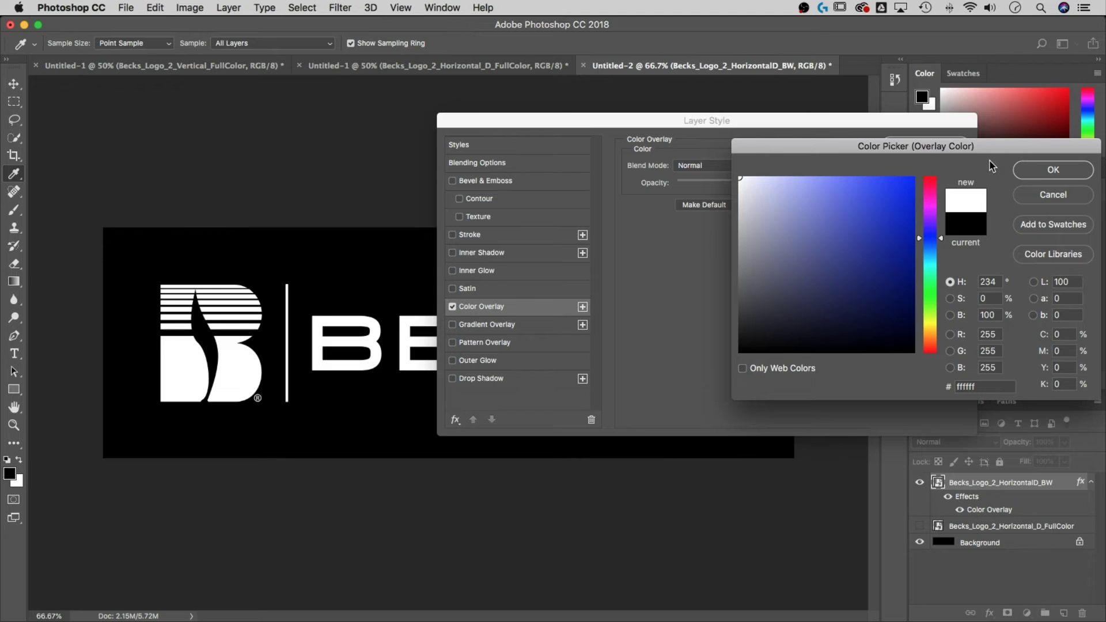
pyautogui.click(1054, 169)
pyautogui.click(911, 147)
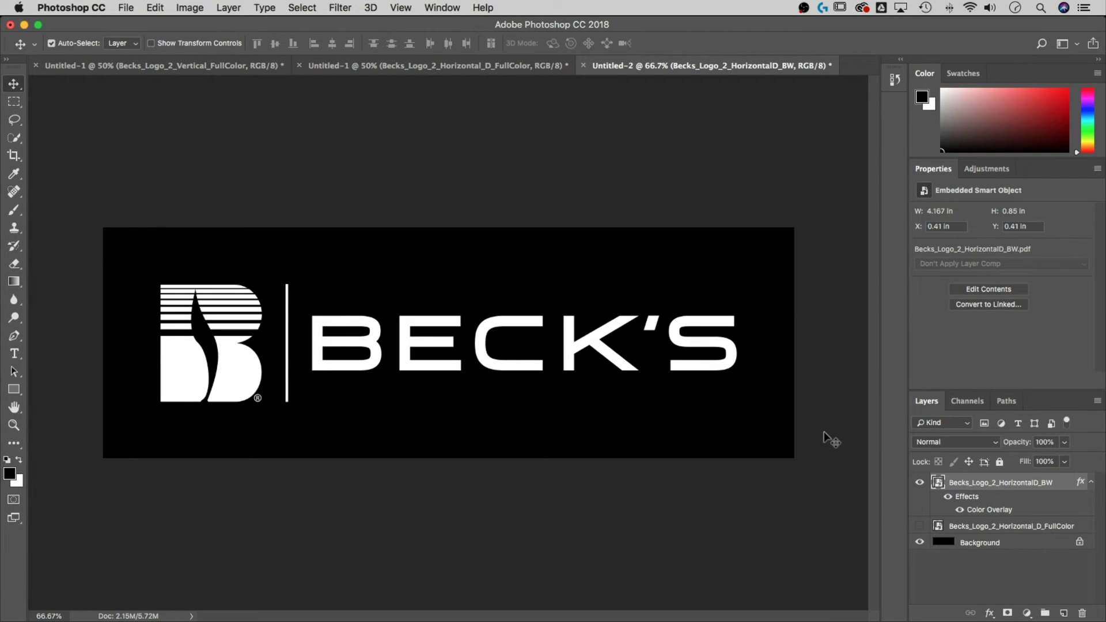
# - Compare the white-overlaid BW logo with the full-color logo on black by switching the visibility of their layers
pyautogui.click(919, 482)
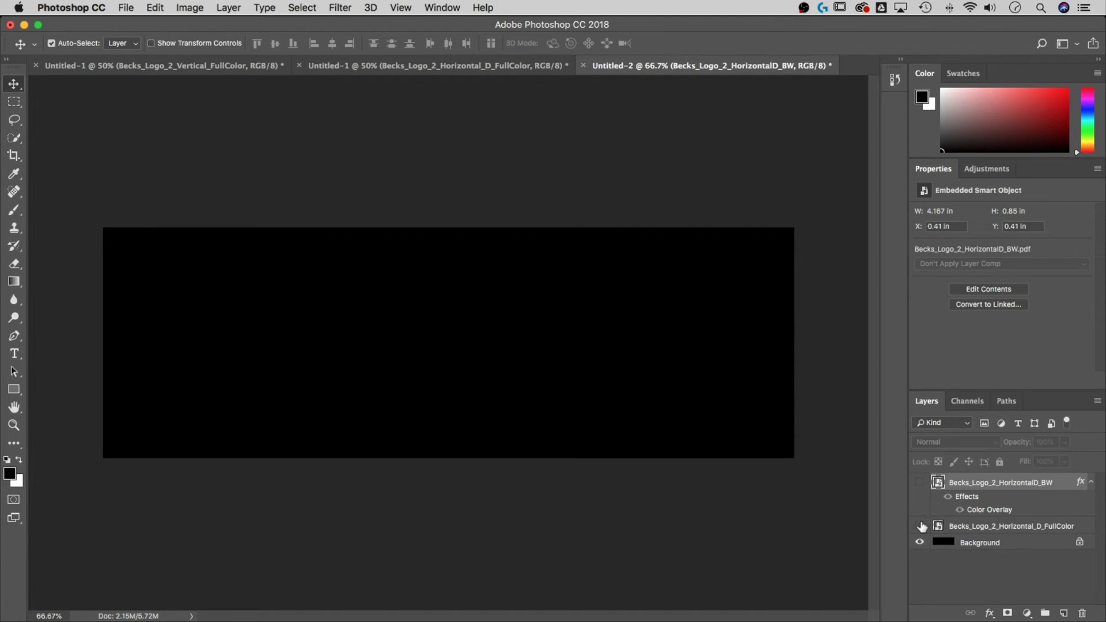
pyautogui.click(920, 526)
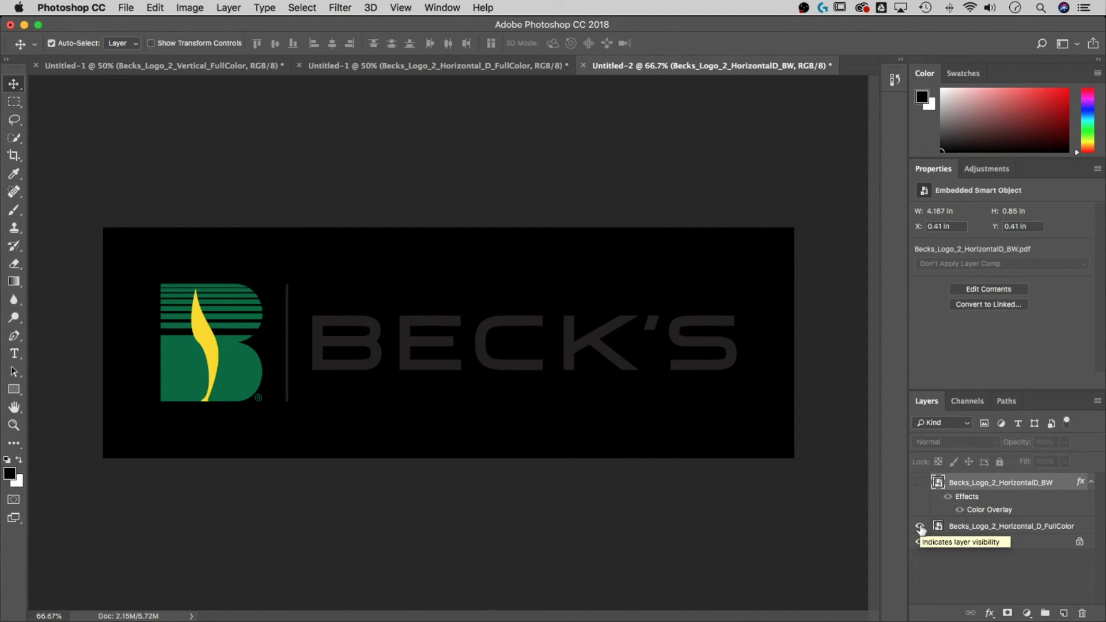
pyautogui.click(919, 482)
pyautogui.click(919, 482)
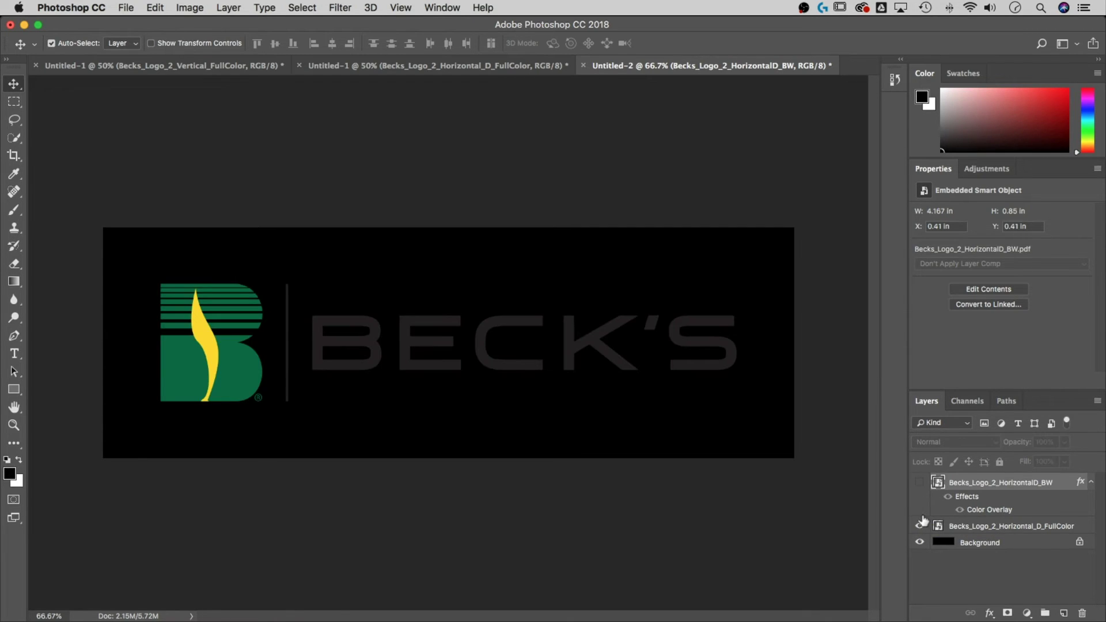
# - Try a white Color Overlay on the Becks_Logo_2_Horizontal_D_FullColor layer, inspect the flame area of the emblem, and discard the effect
pyautogui.click(1087, 526)
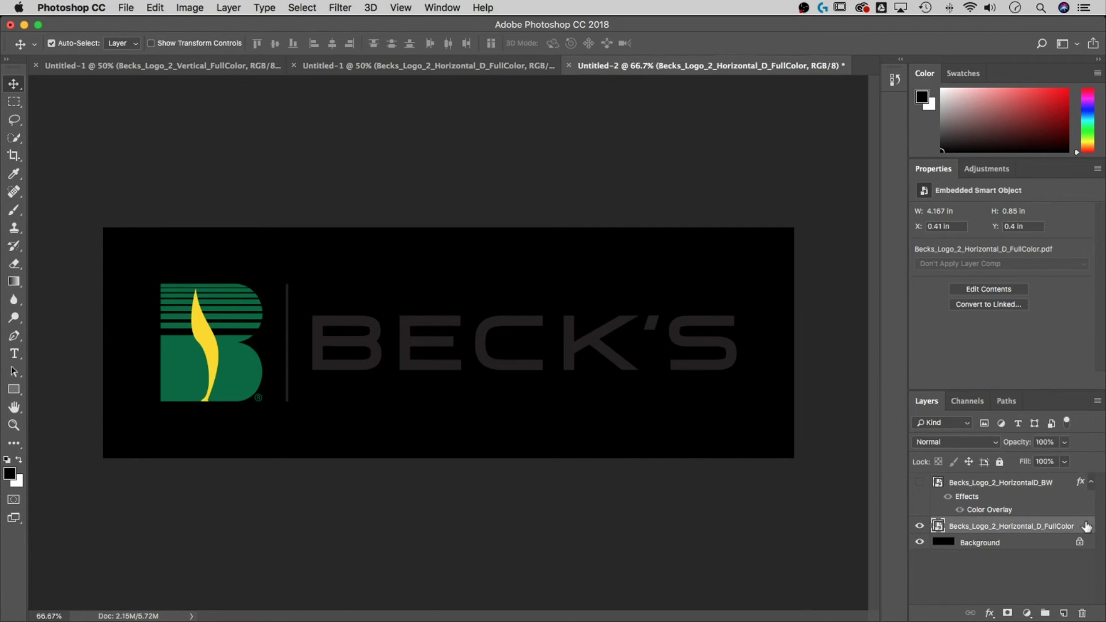
pyautogui.doubleClick(1087, 526)
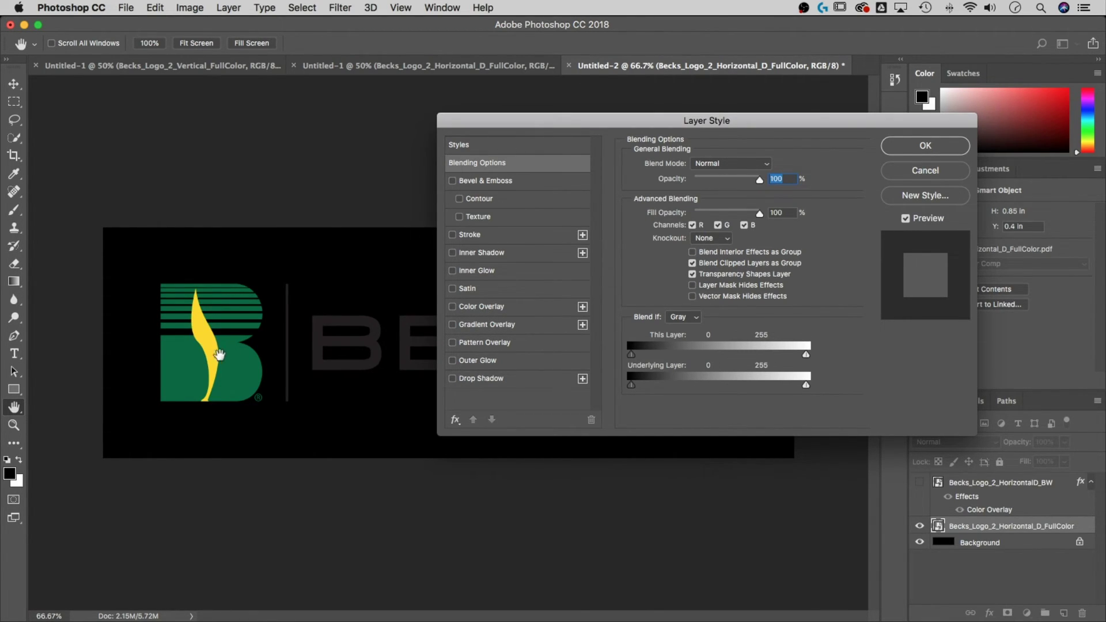
pyautogui.click(494, 306)
pyautogui.moveTo(530, 123); pyautogui.dragTo(622, 143)
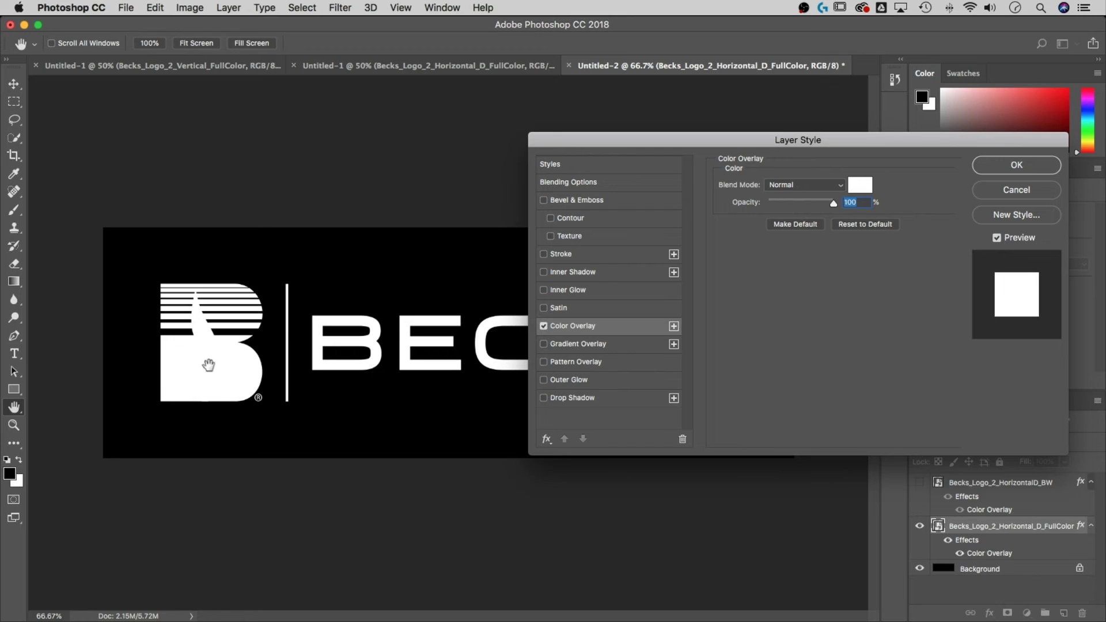
pyautogui.click(1010, 191)
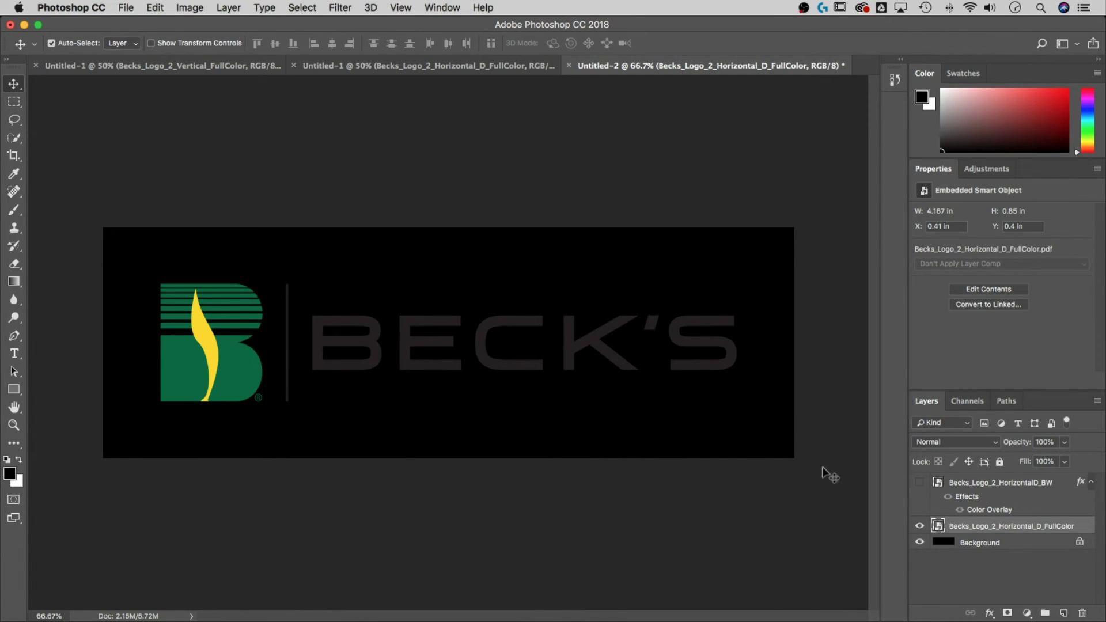
# - Hide the full-color logo layer and show the BW logo with its white overlay instead
pyautogui.click(919, 526)
pyautogui.click(920, 482)
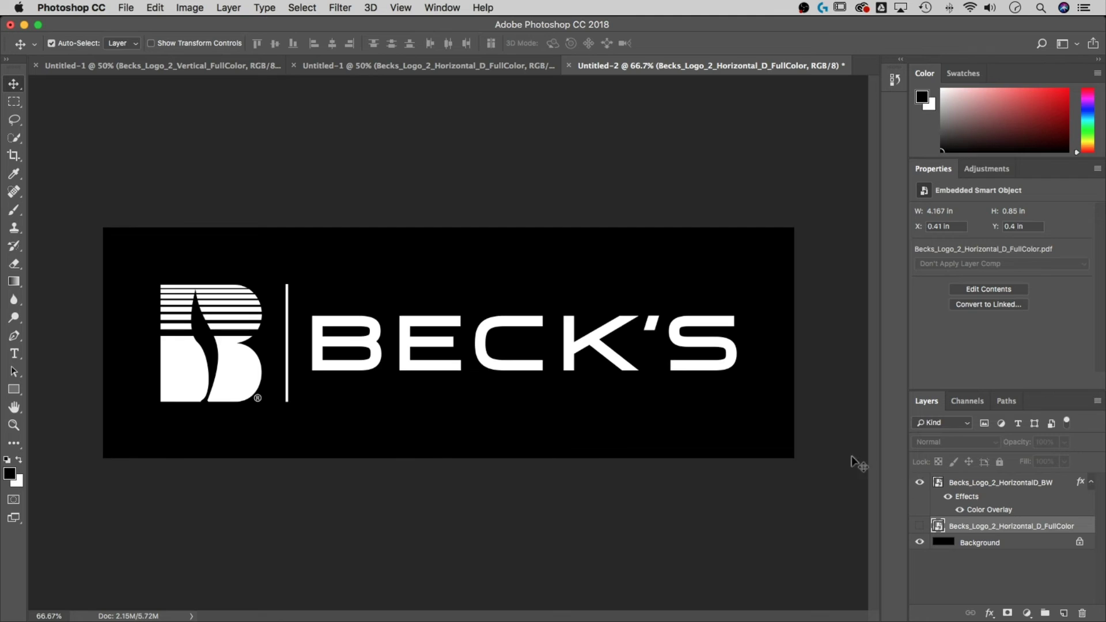